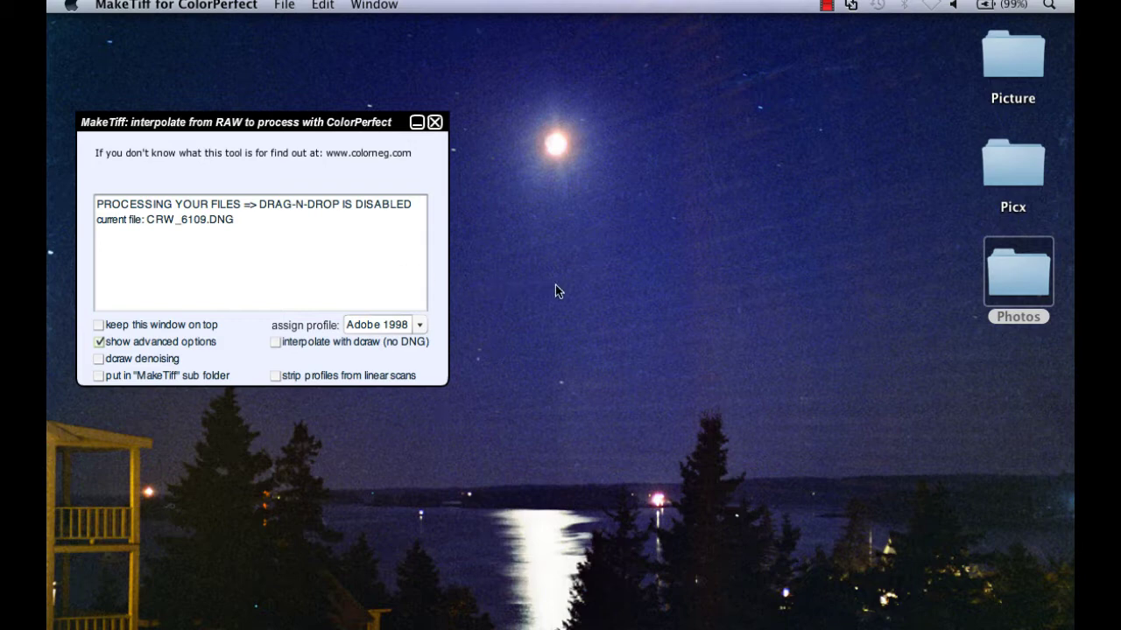
Open the desktop Photos folder to watch MakeTiff write the new TIFF files.
double_click(1019, 276)
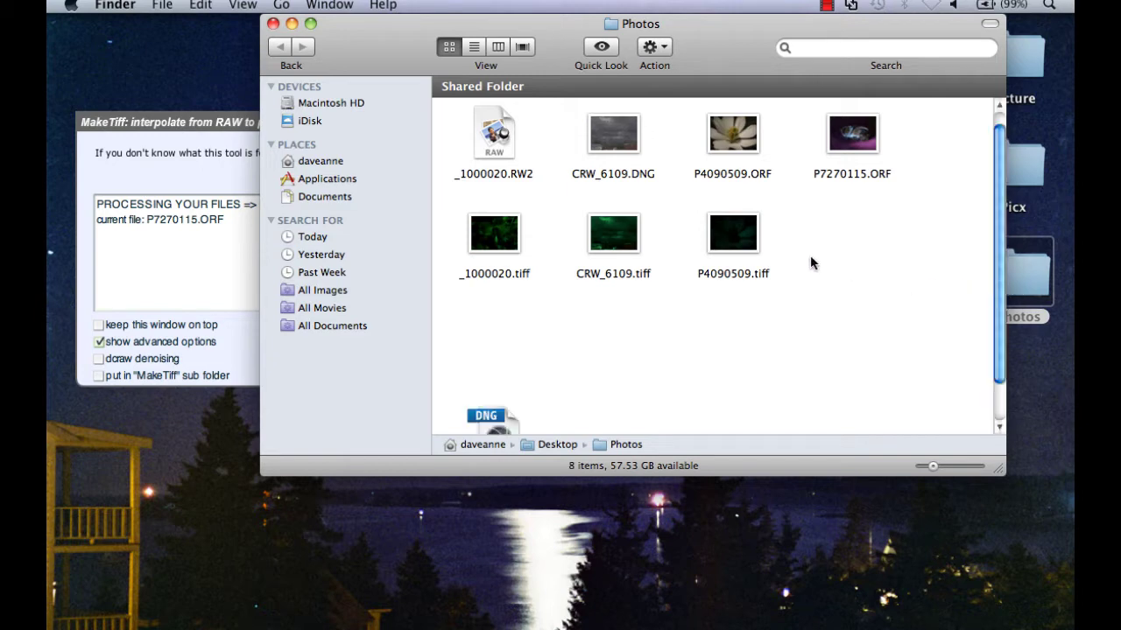
Close the Photos Finder window and the finished MakeTiff window.
left_click(273, 25)
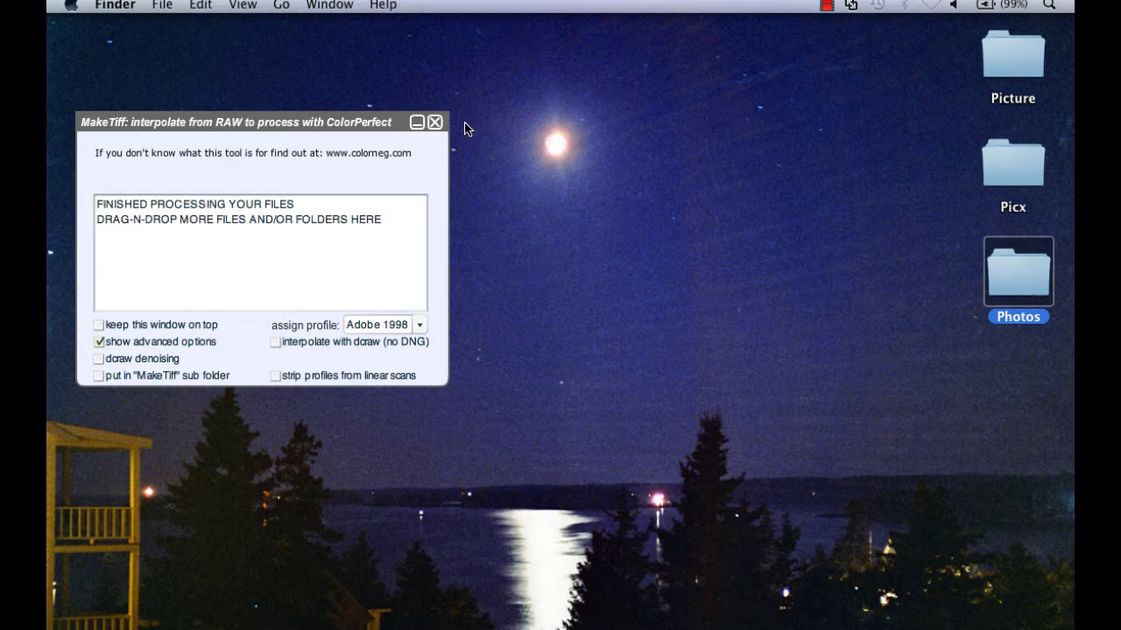
left_click(435, 122)
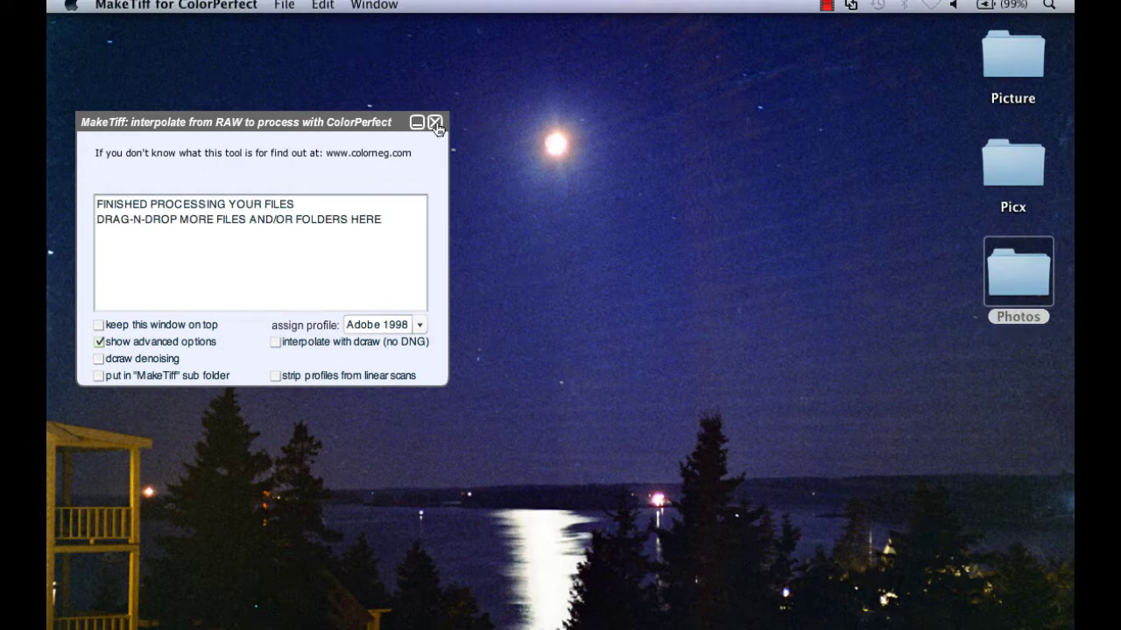
mouse_move(1070, 324)
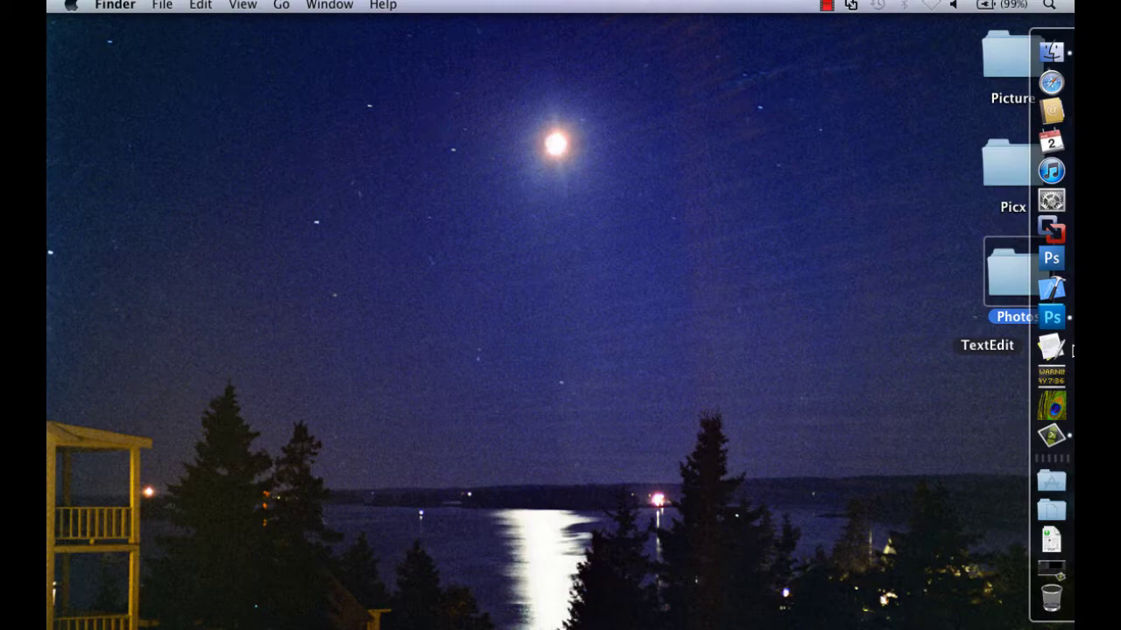
Open the four TIFFs in Photoshop and bring the flower image P4090509.tiff to the front.
left_click(1055, 322)
left_click(189, 6)
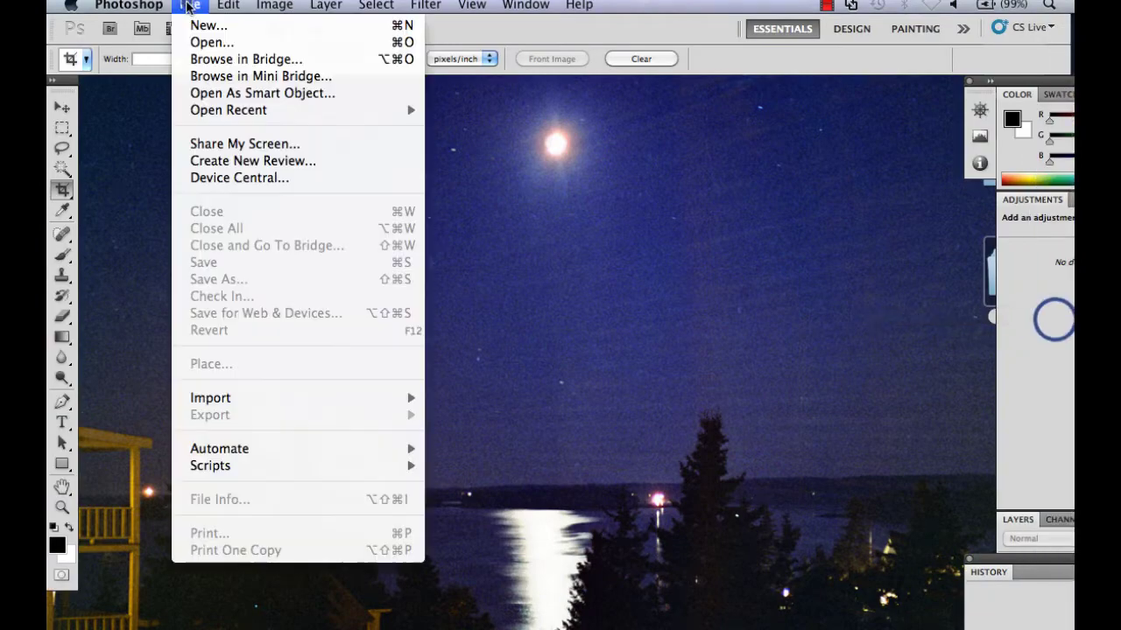
left_click(210, 42)
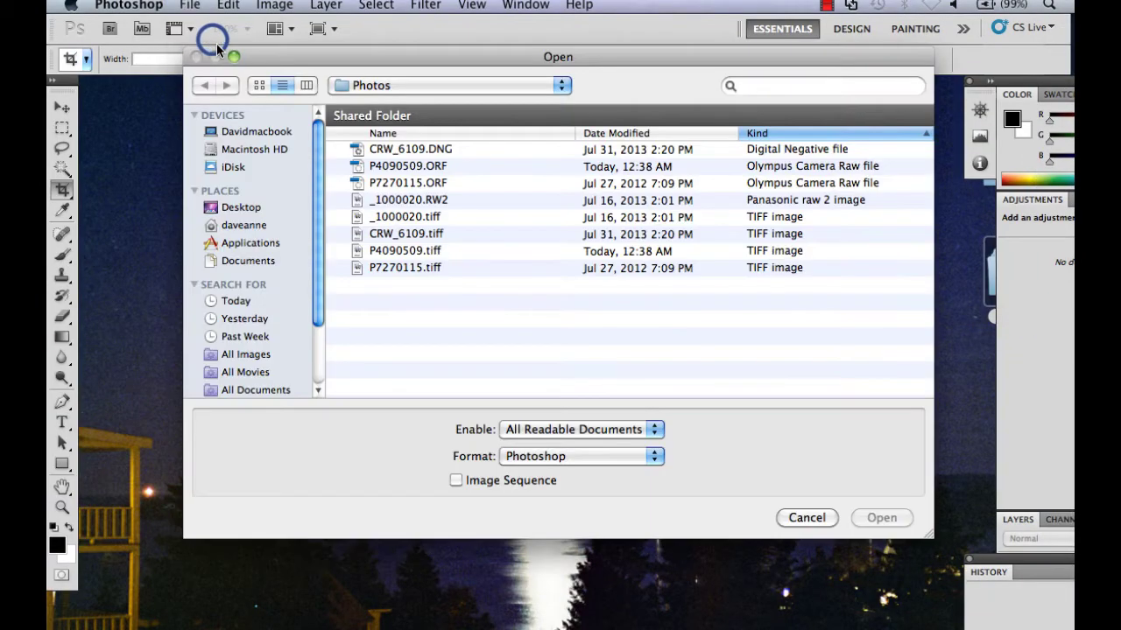
left_click(385, 221)
left_click(390, 270, "shift")
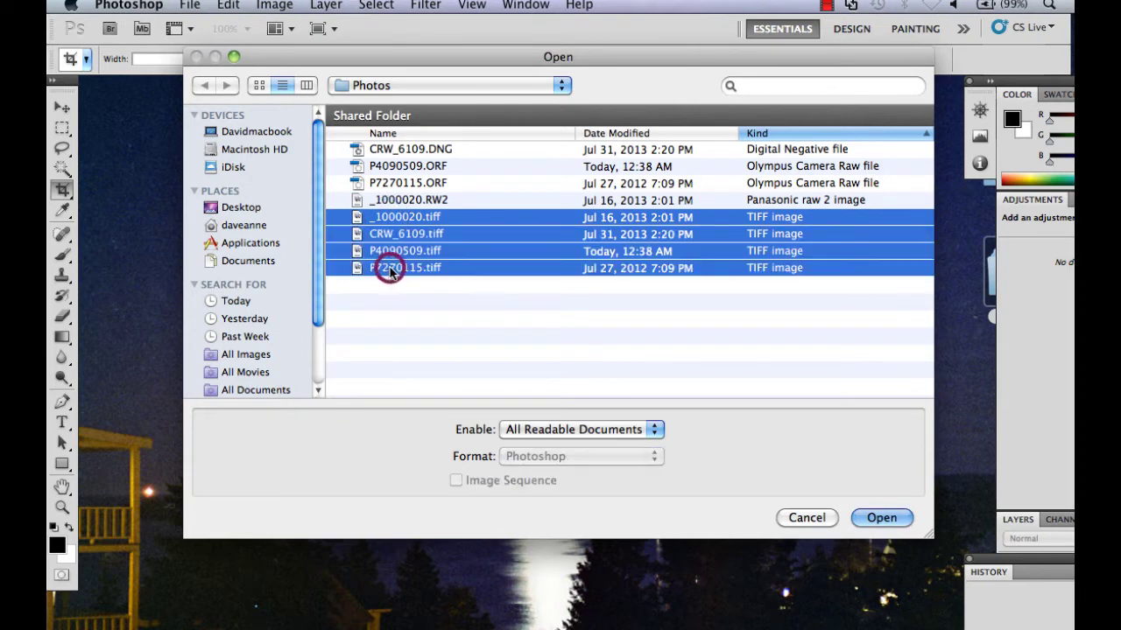
left_click(881, 517)
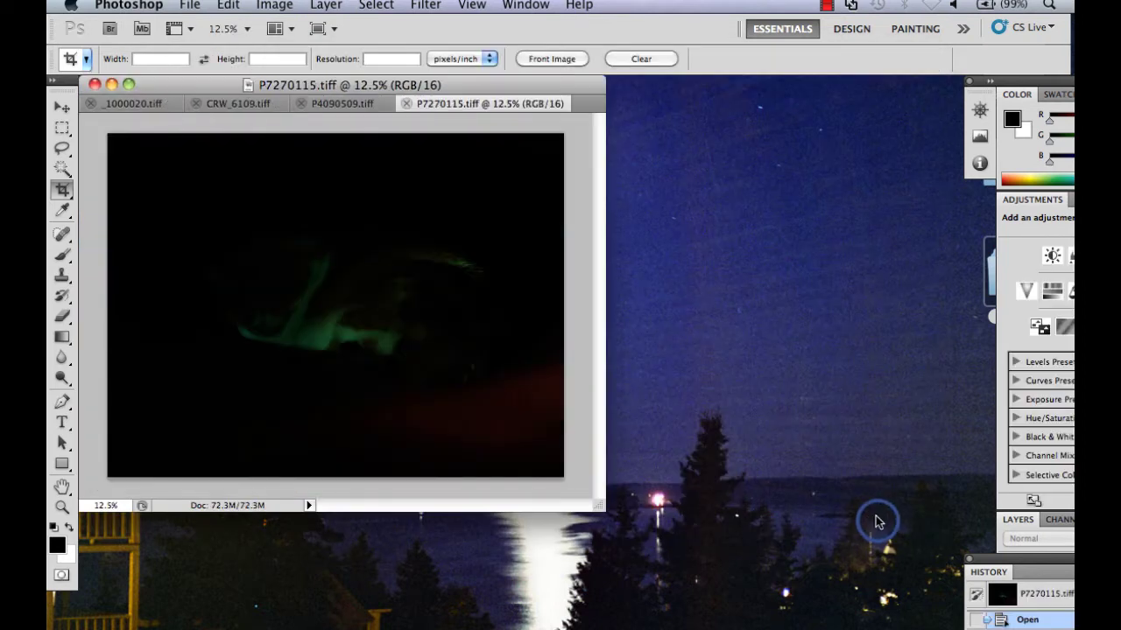
left_click(366, 106)
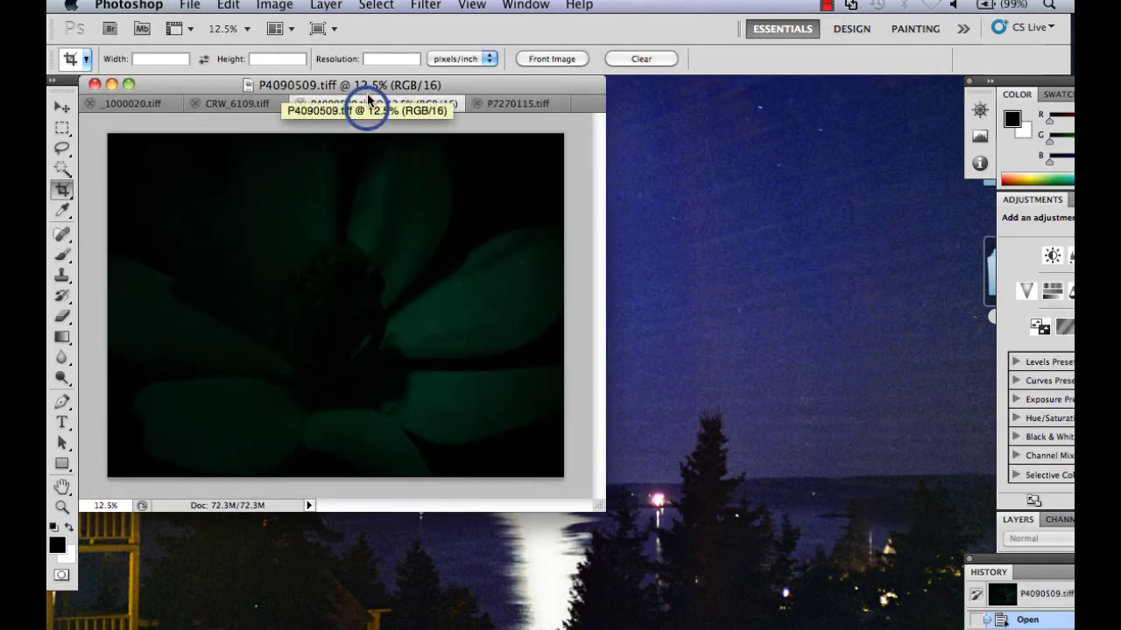
left_click(426, 5)
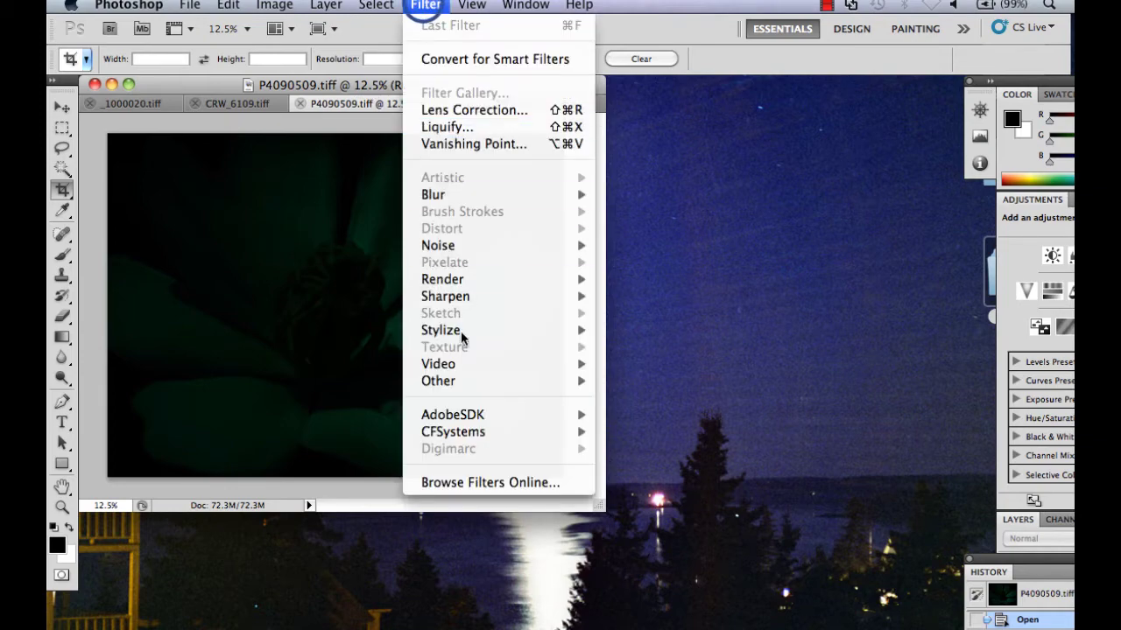
Launch ColorPerfect in PerfectRAW mode with camera set to Olympus PEN E-PL1.
left_click(629, 438)
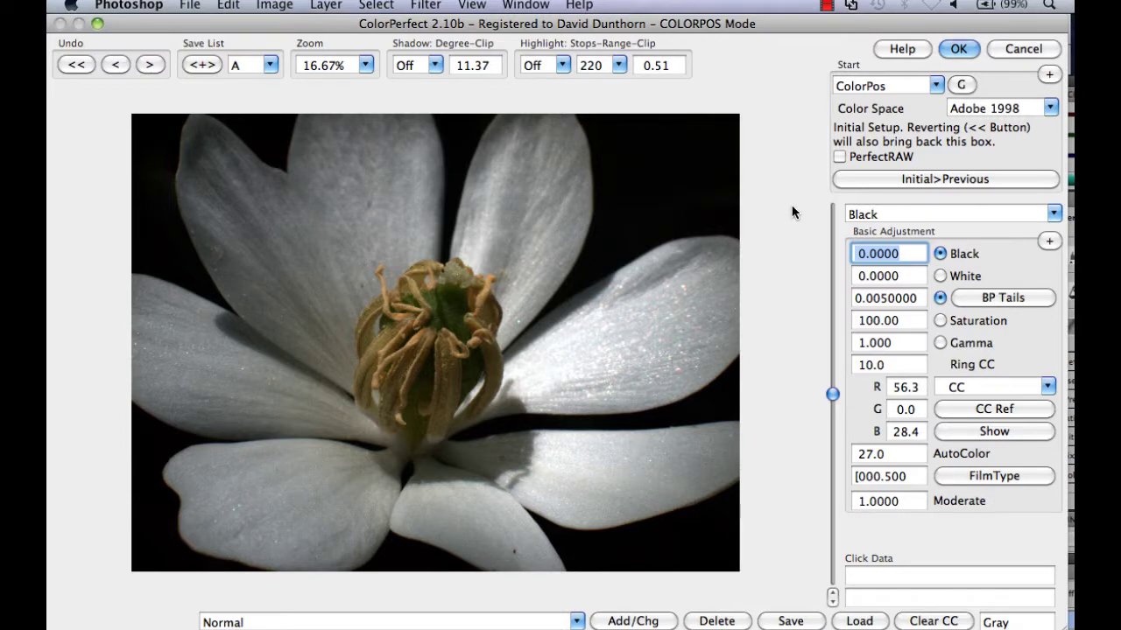
left_click(838, 156)
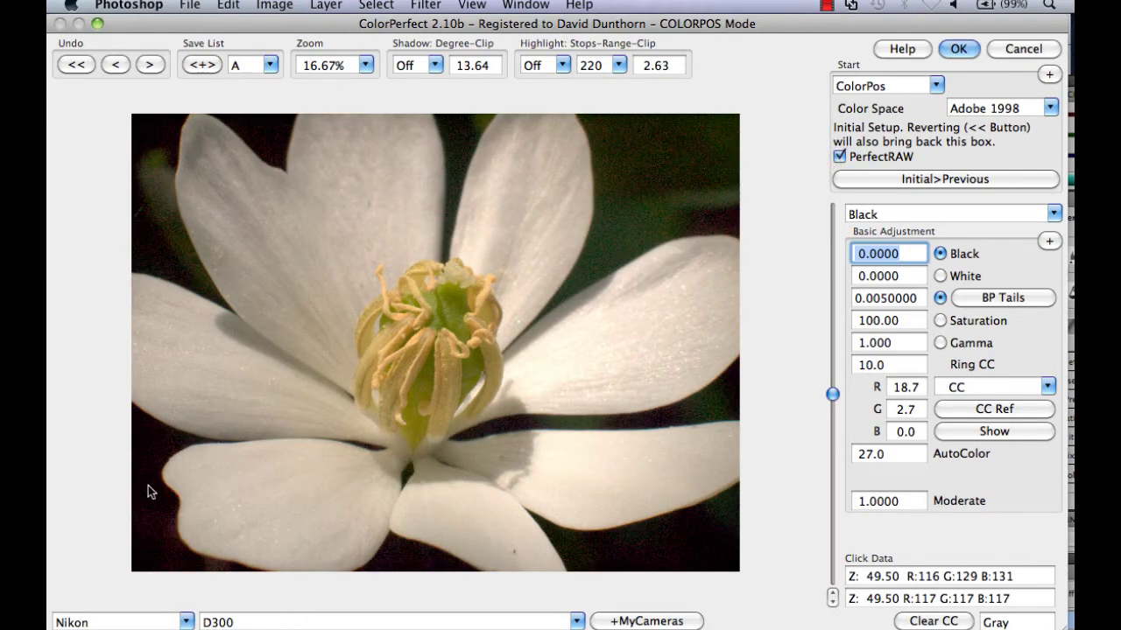
left_click(187, 620)
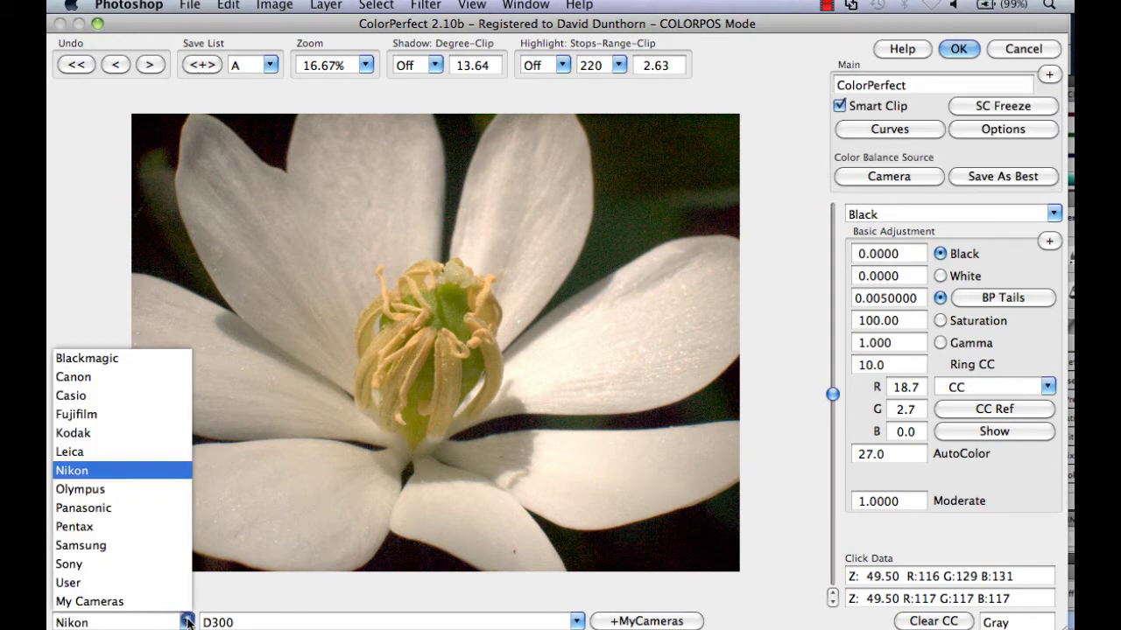
left_click(90, 491)
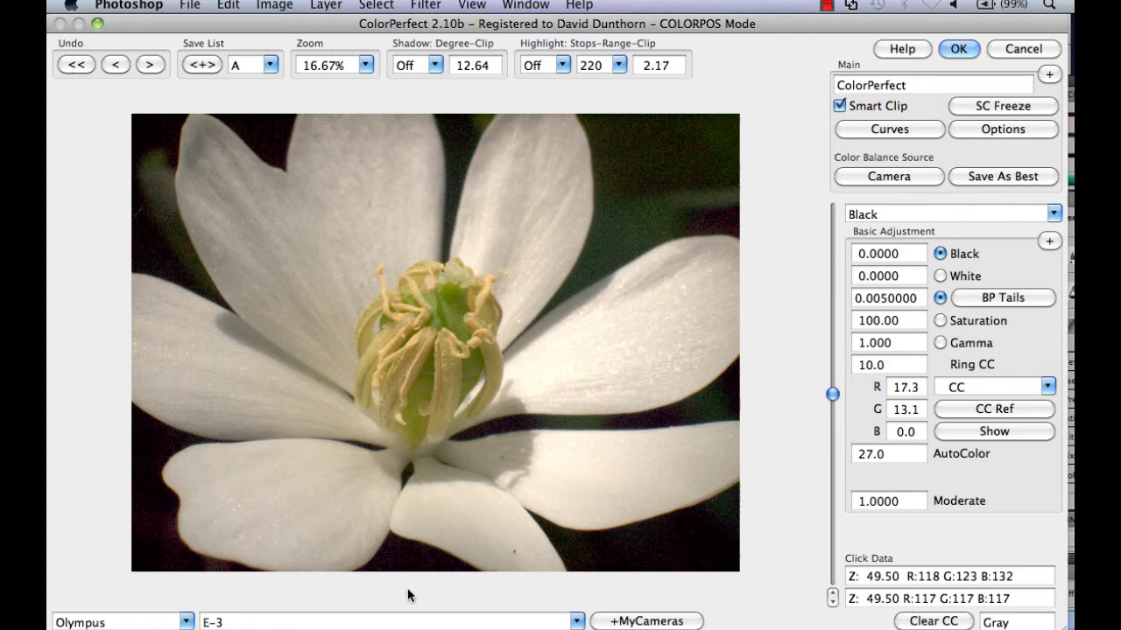
left_click(577, 621)
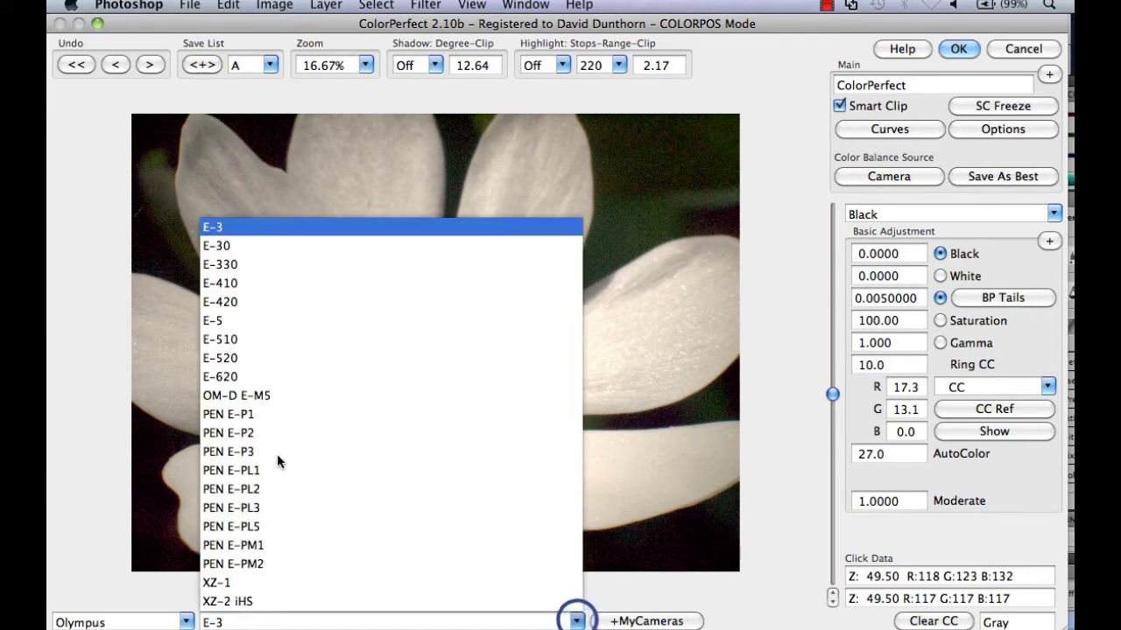
left_click(256, 469)
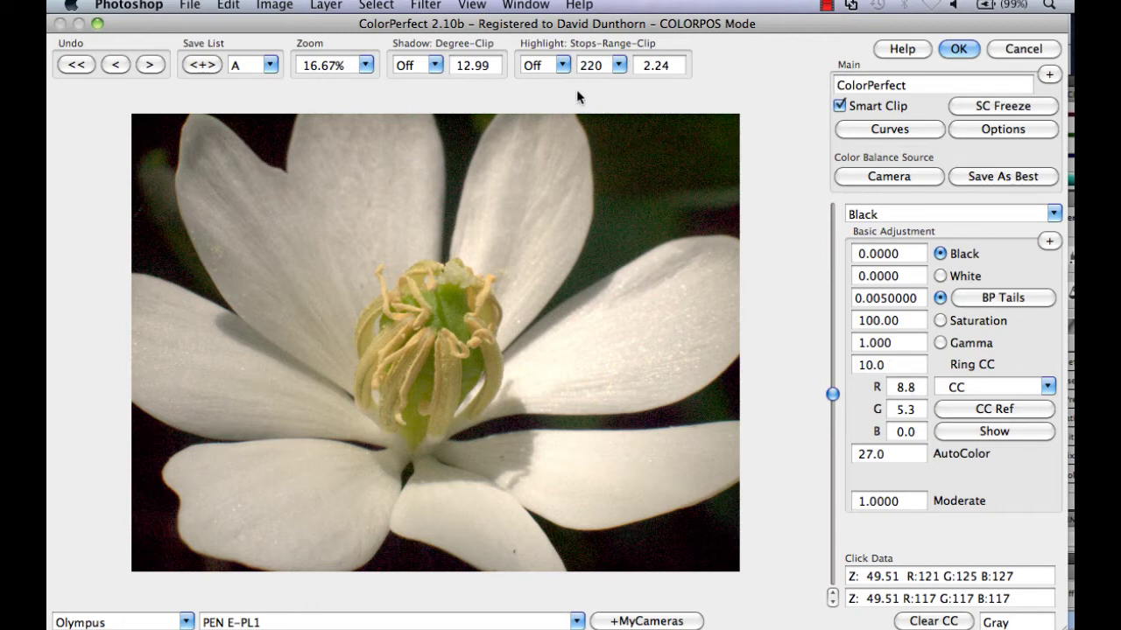
Set Highlight Stops to 0.2, apply the correction, and bring _1000020.tiff forward.
left_click(563, 65)
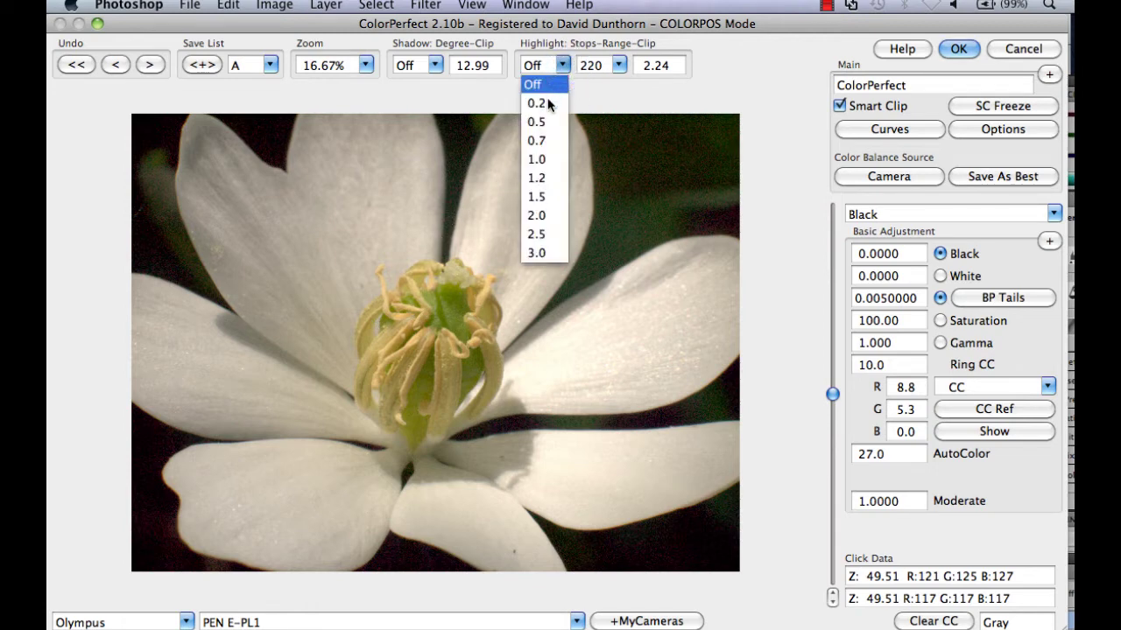
left_click(548, 102)
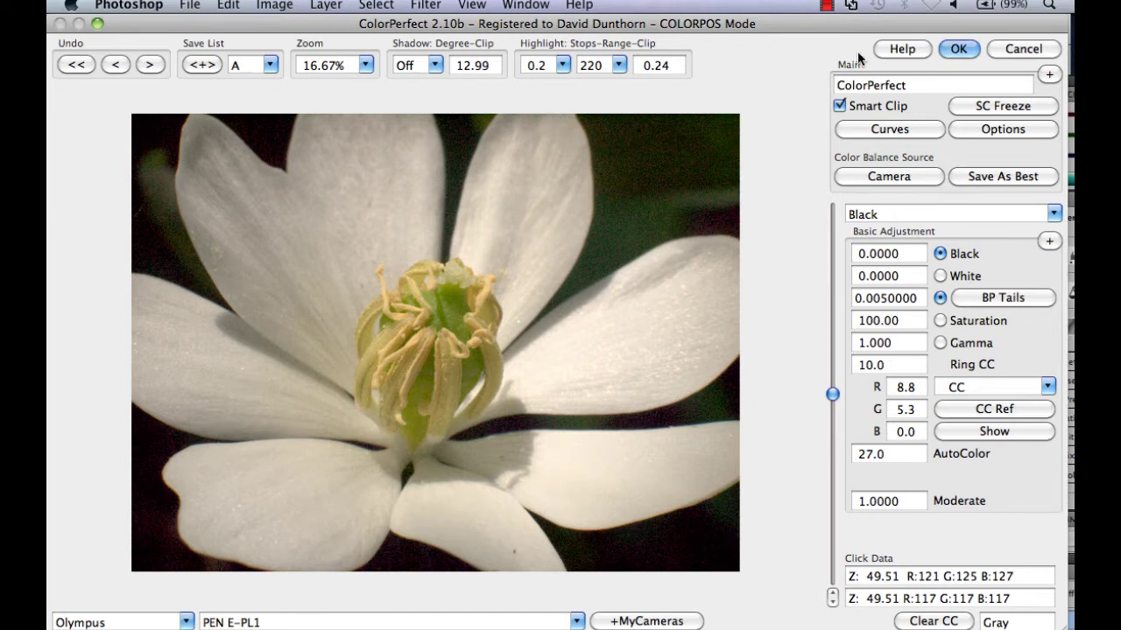
left_click(958, 50)
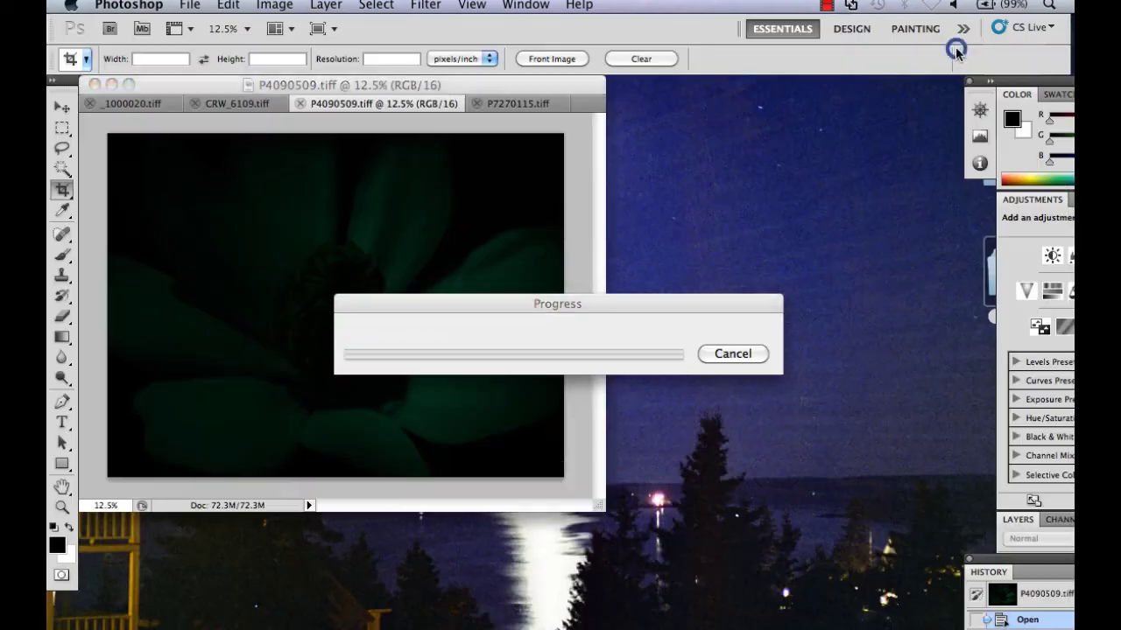
left_click(140, 103)
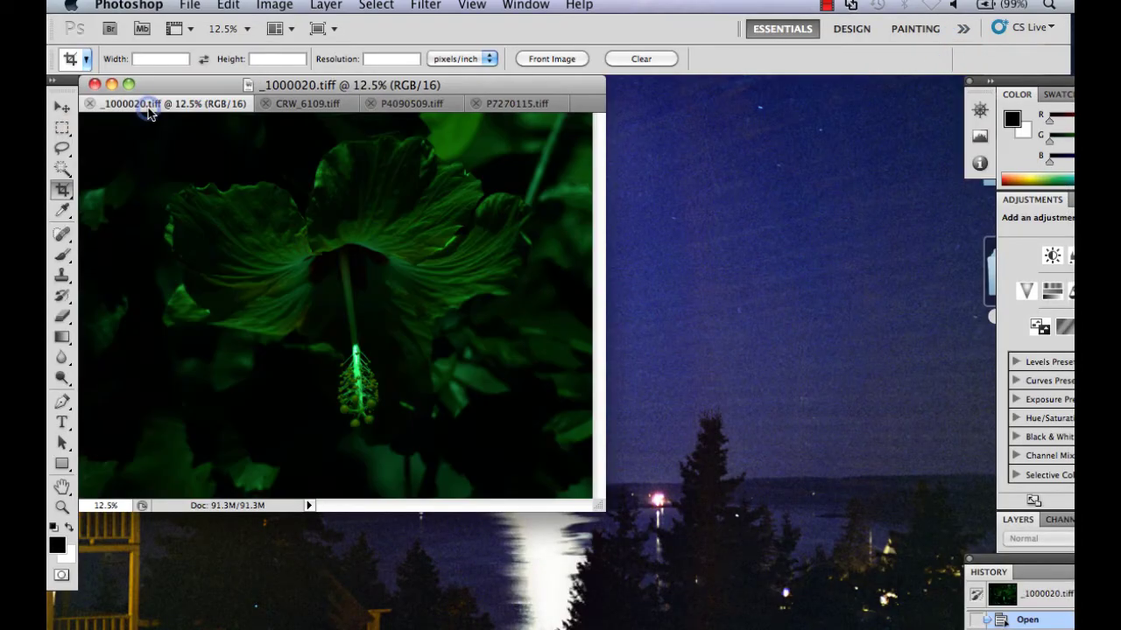
left_click(426, 5)
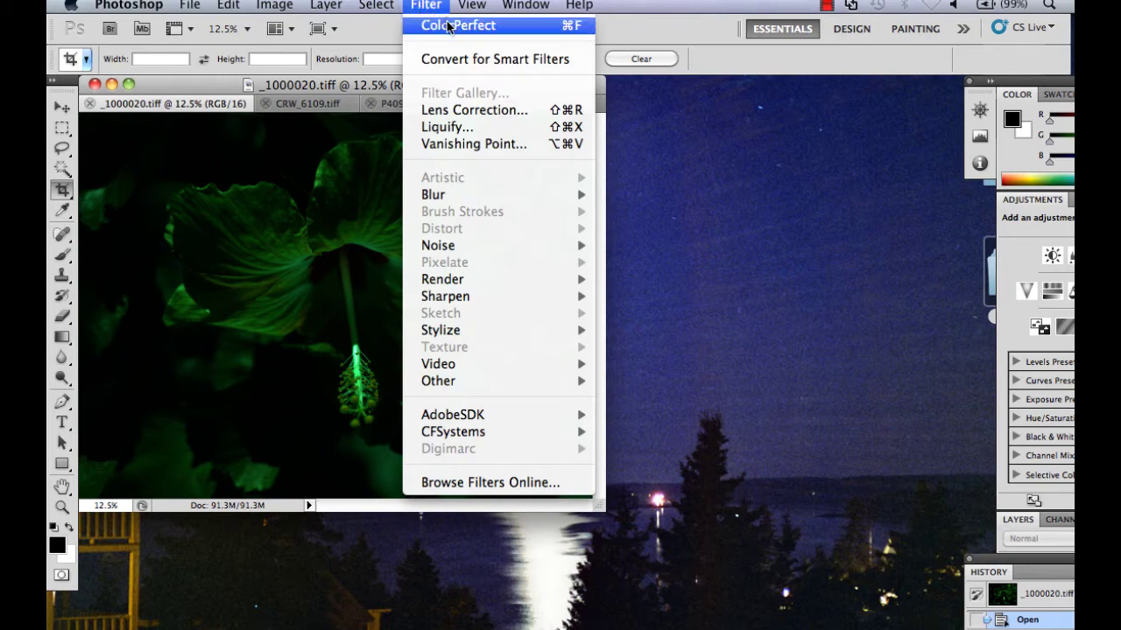
Launch ColorPerfect on the hibiscus and choose Panasonic Lumix DMC-GX1 from My Cameras.
left_click(449, 25)
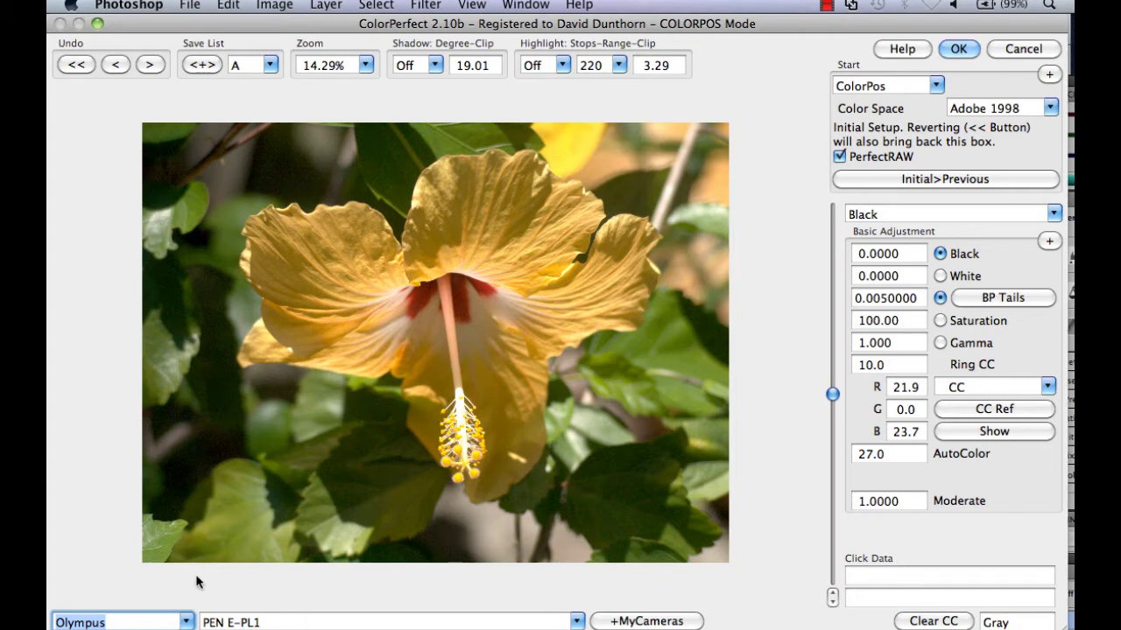
left_click(187, 623)
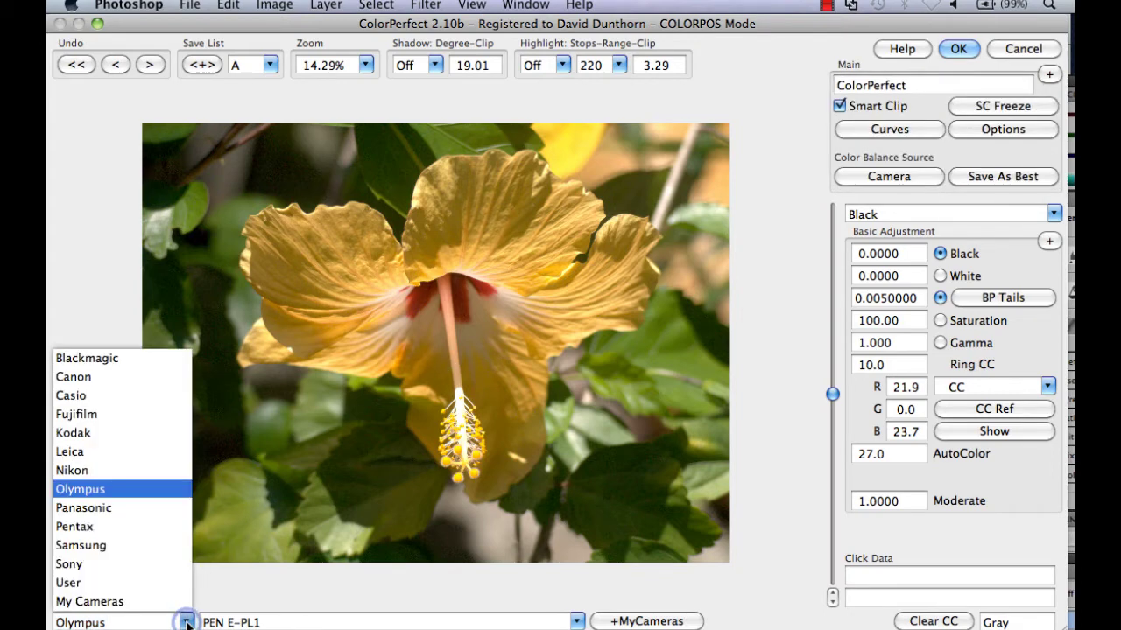
left_click(116, 602)
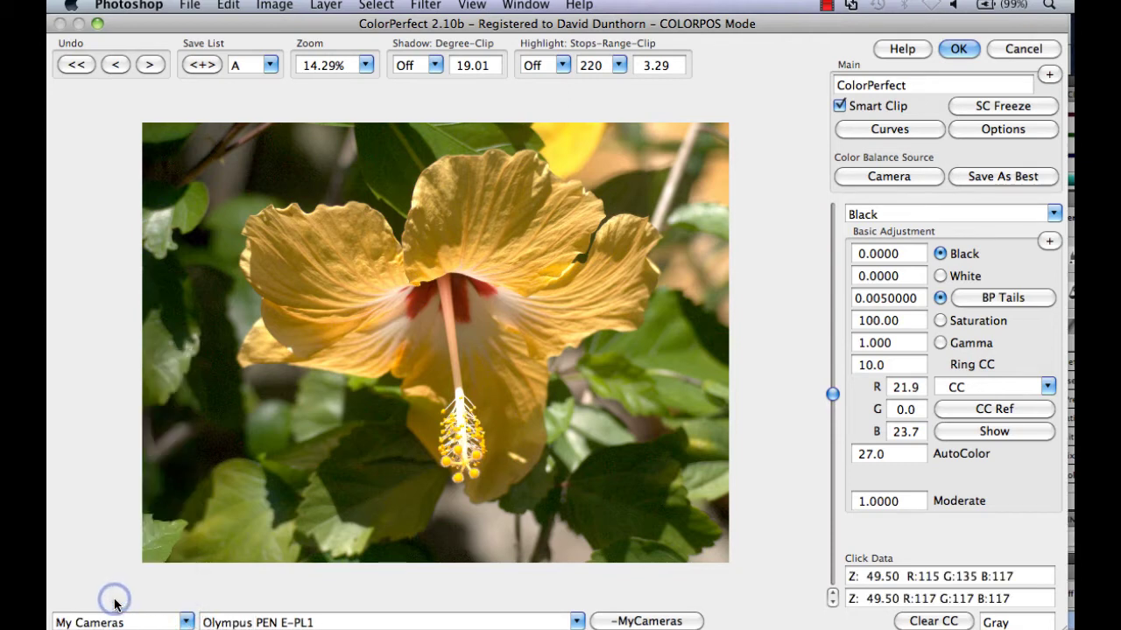
left_click(577, 621)
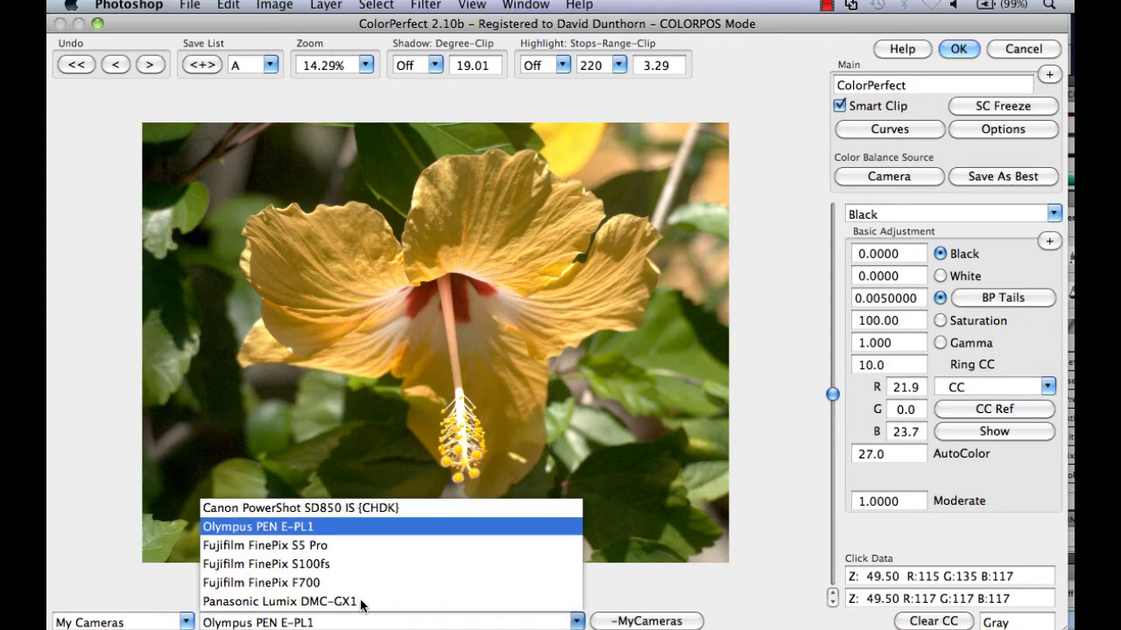
left_click(335, 601)
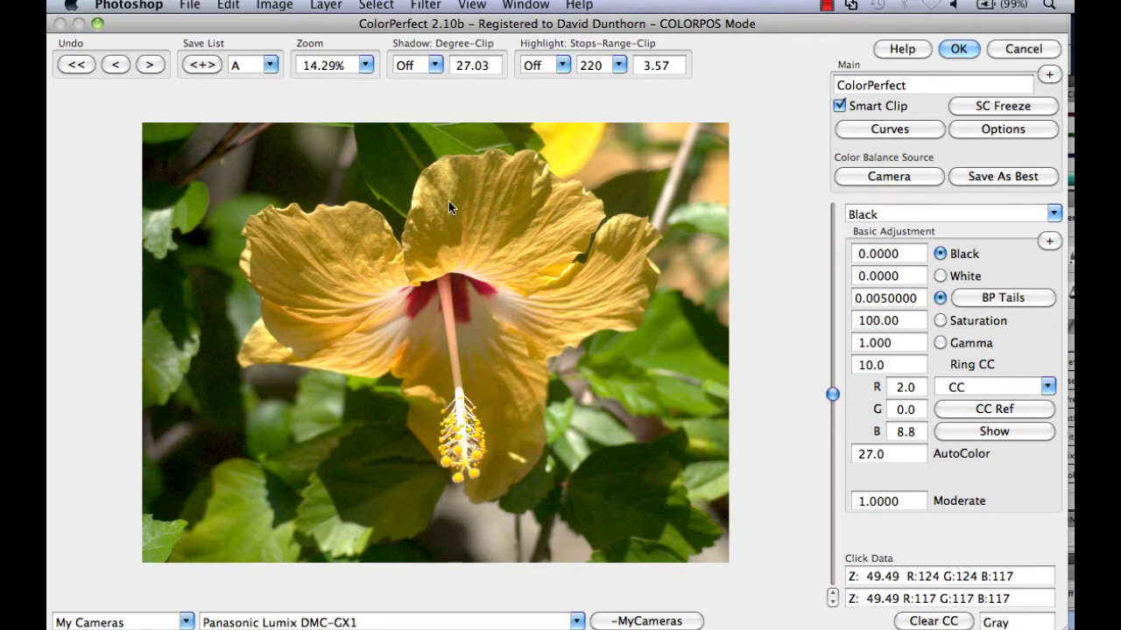
Zoom the preview to 50%, set Highlight Stops to 0.7, and apply the correction.
left_click(366, 67)
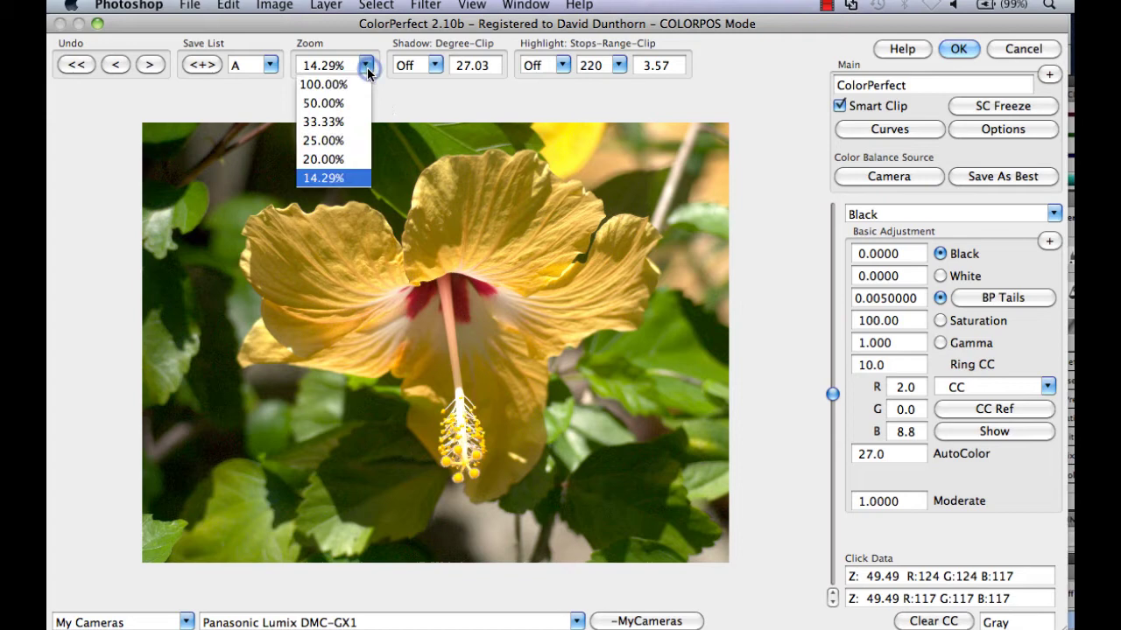
left_click(345, 102)
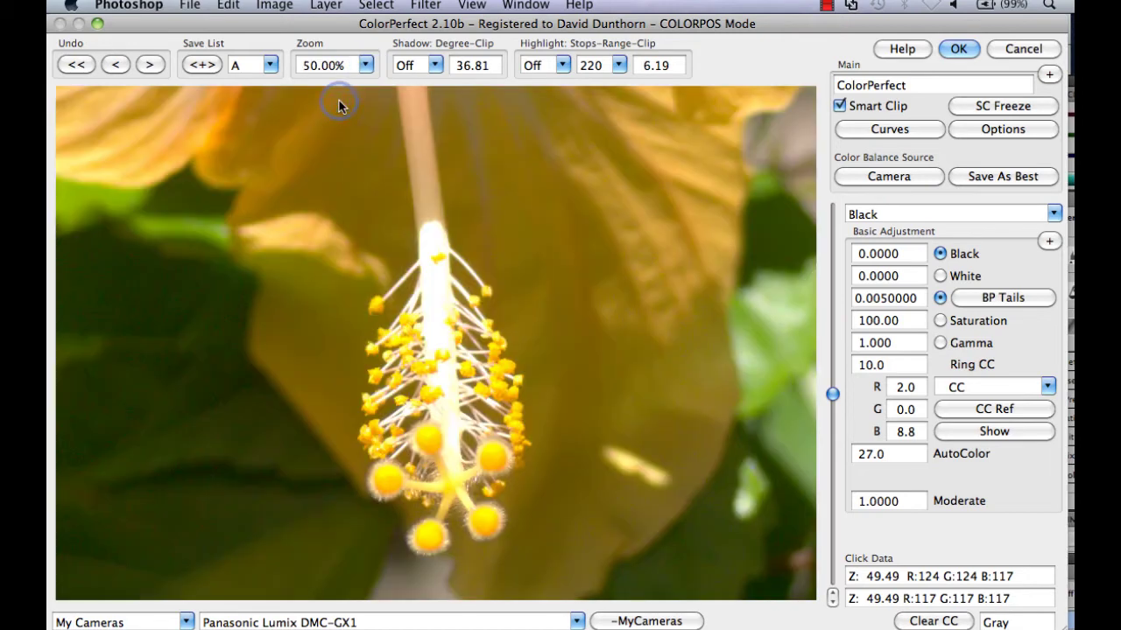
left_click(562, 65)
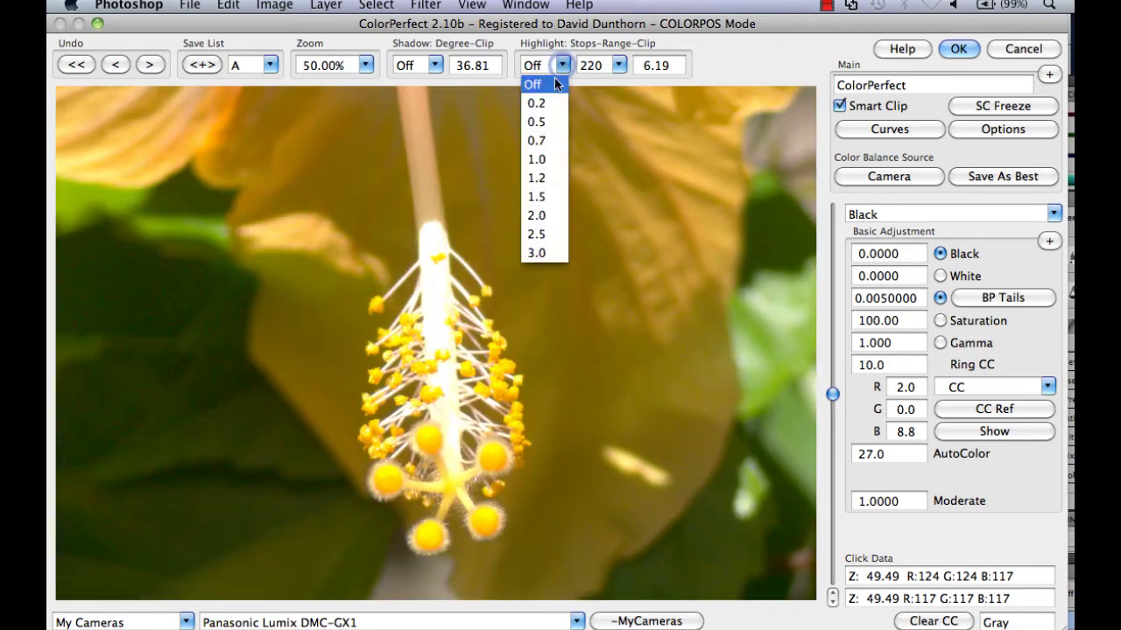
left_click(541, 139)
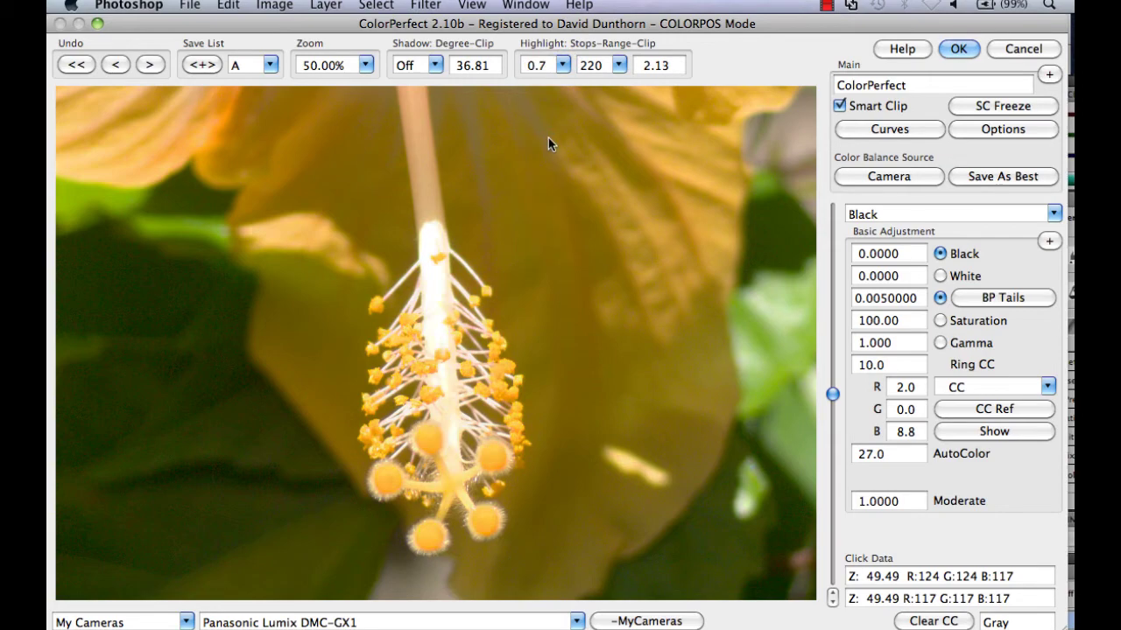
left_click(958, 50)
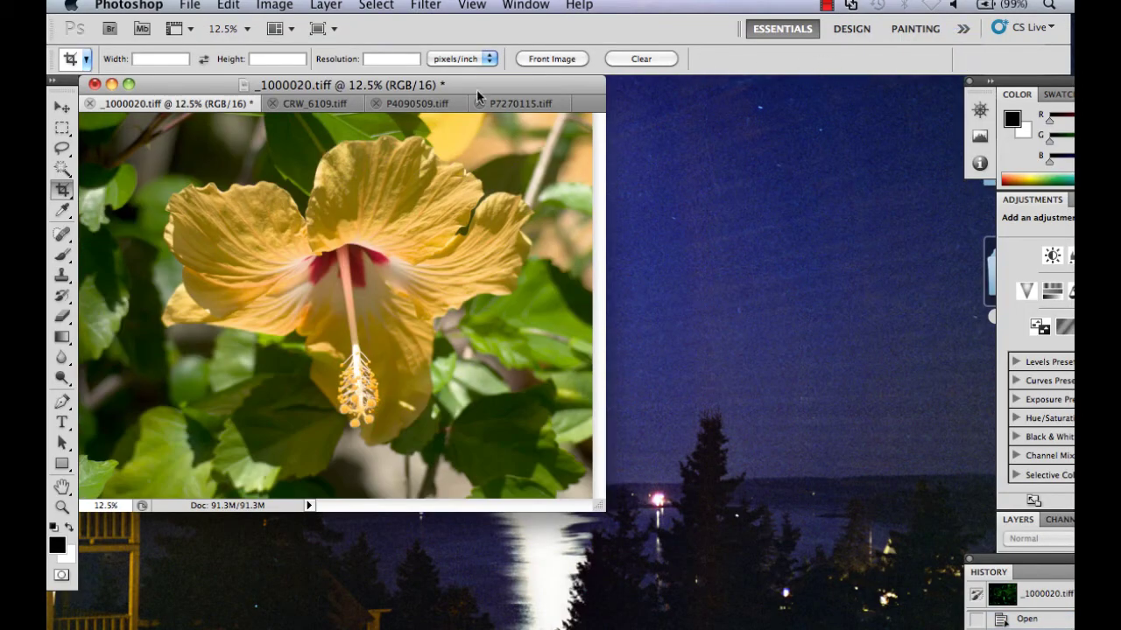
Bring the CRW_6109.tiff storm-cloud image to the front.
left_click(337, 103)
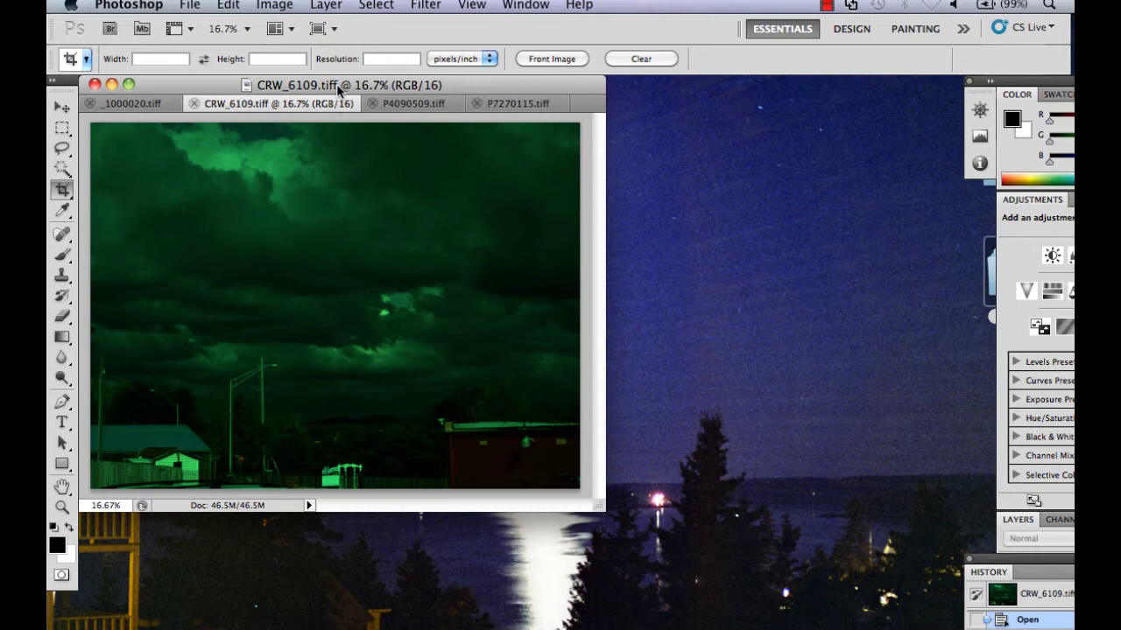
Run ColorPerfect on CRW_6109.tiff using the Canon PowerShot SD850 IS {CHDK} profile.
left_click(436, 6)
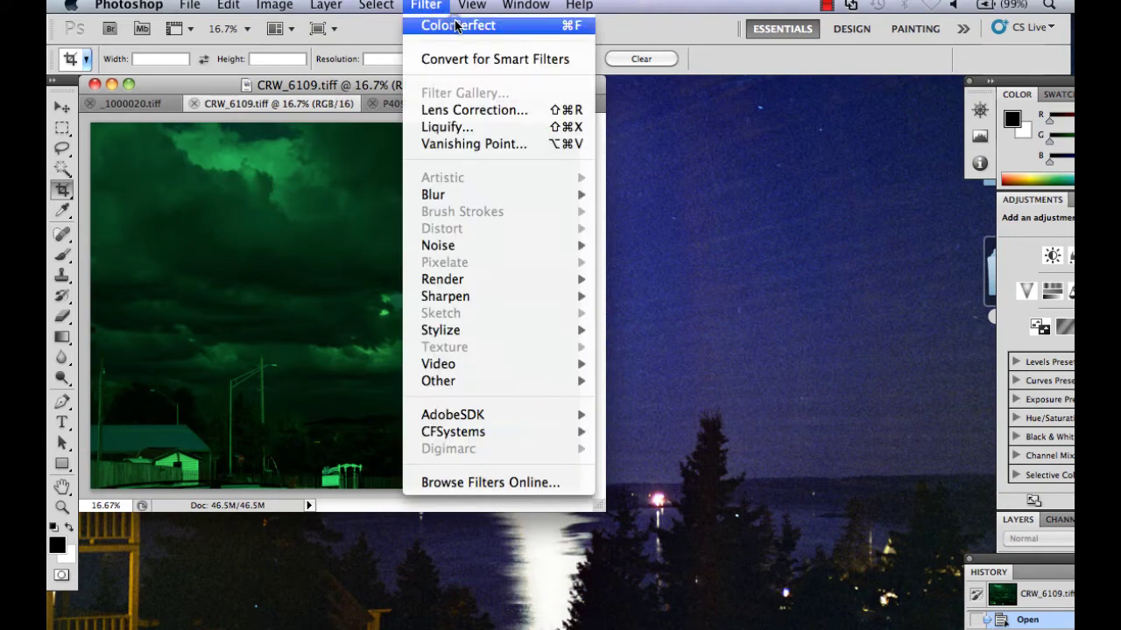
left_click(455, 26)
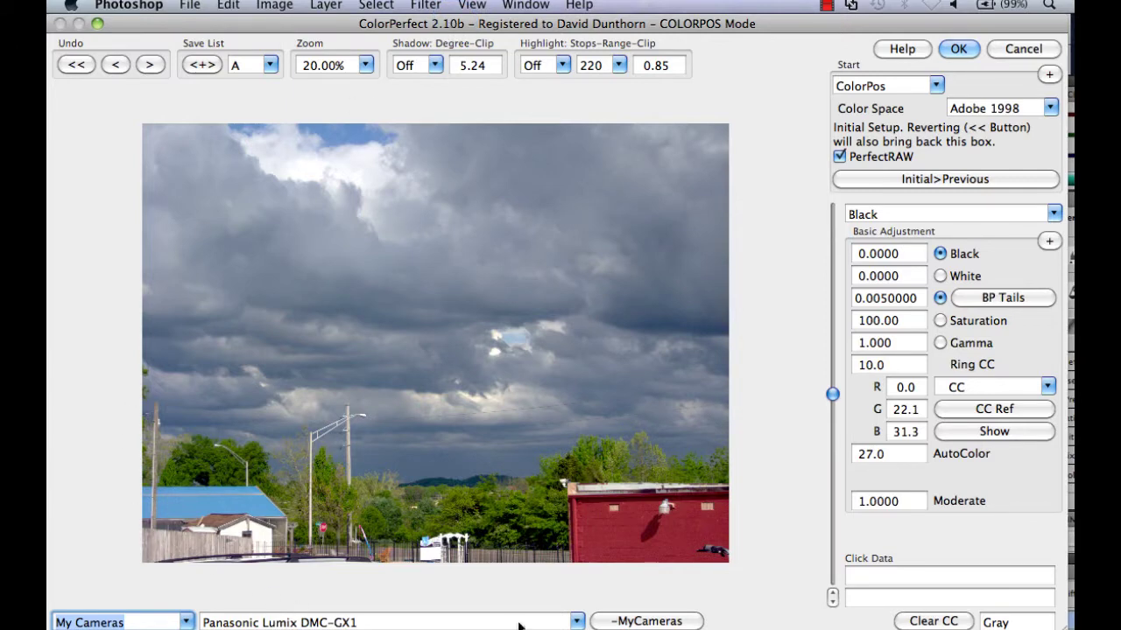
left_click(578, 622)
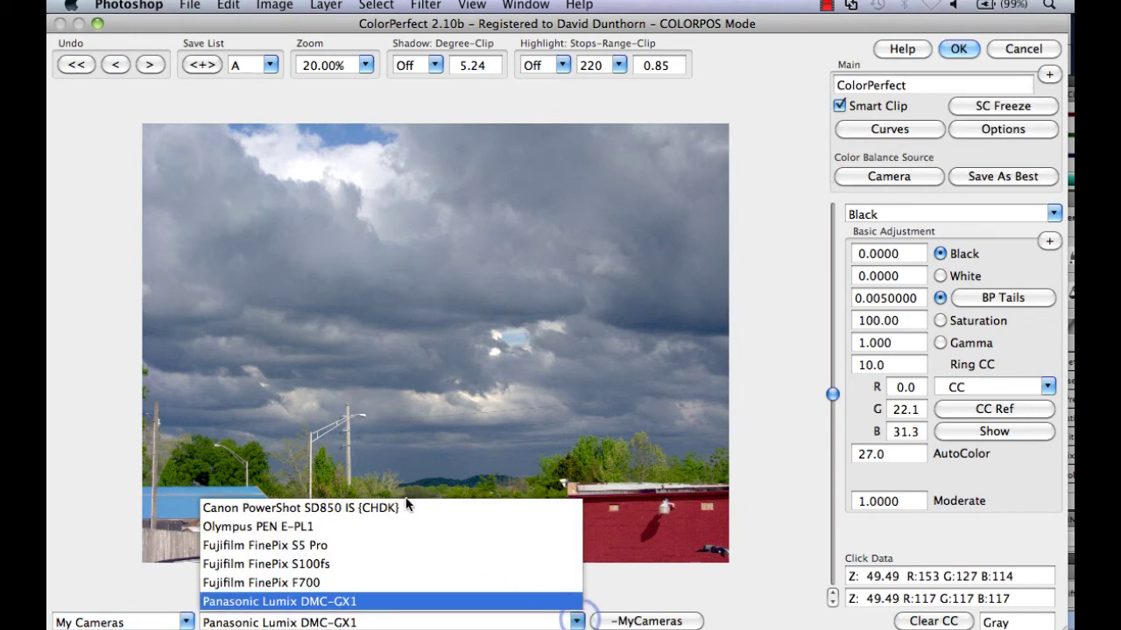
left_click(349, 507)
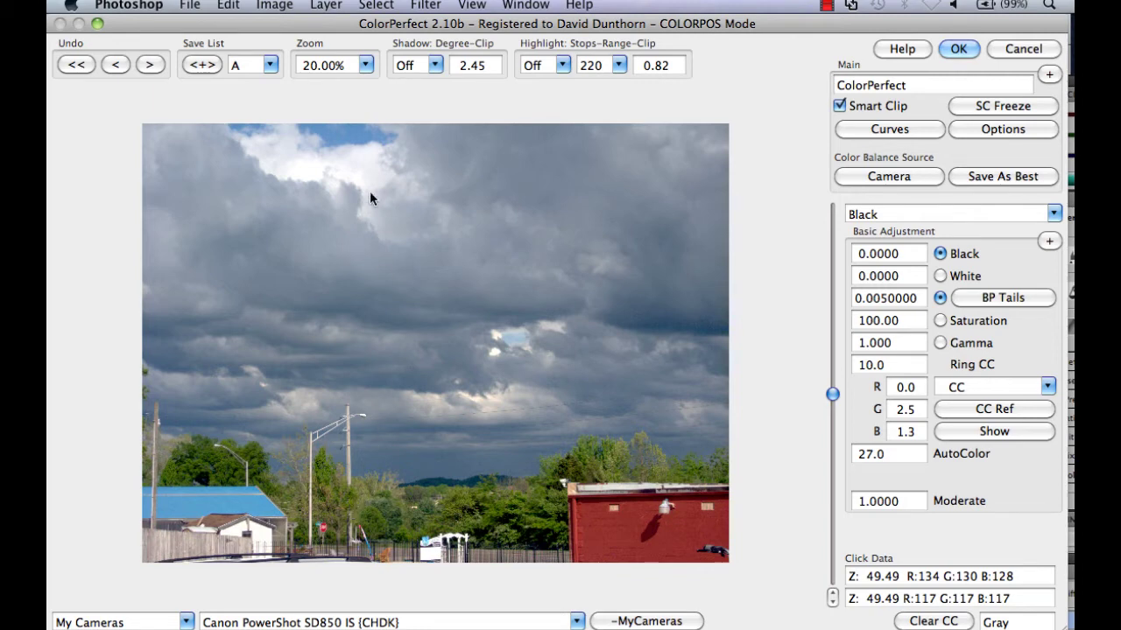
Gray-click the house, vehicle, clouds and lamp post, settling on the darker cloud area.
left_click(344, 177)
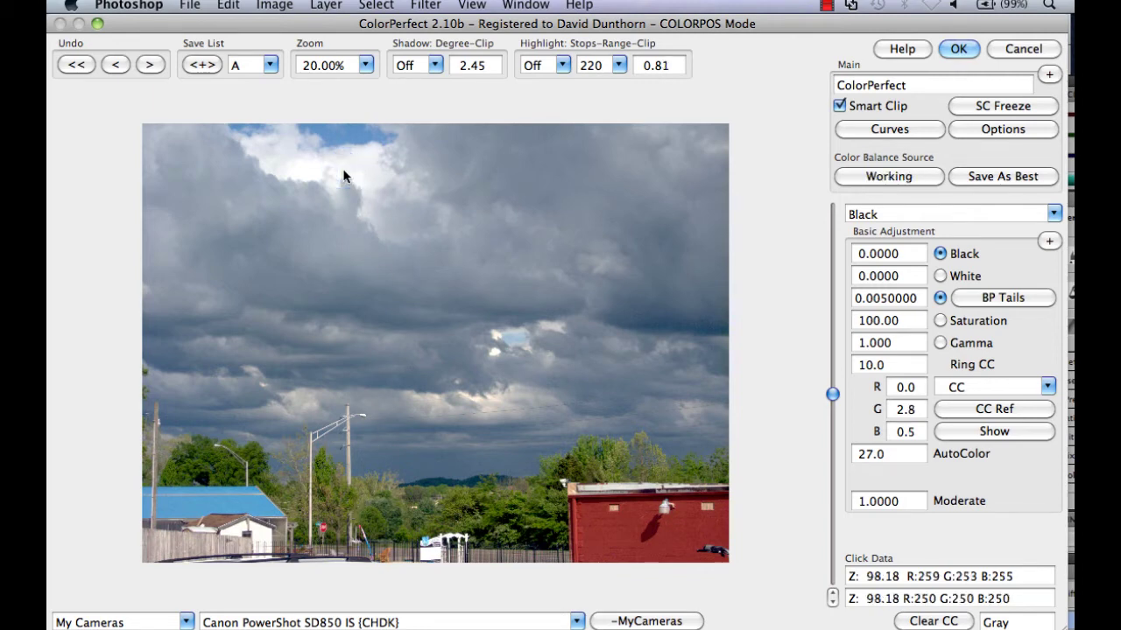
left_click(260, 542)
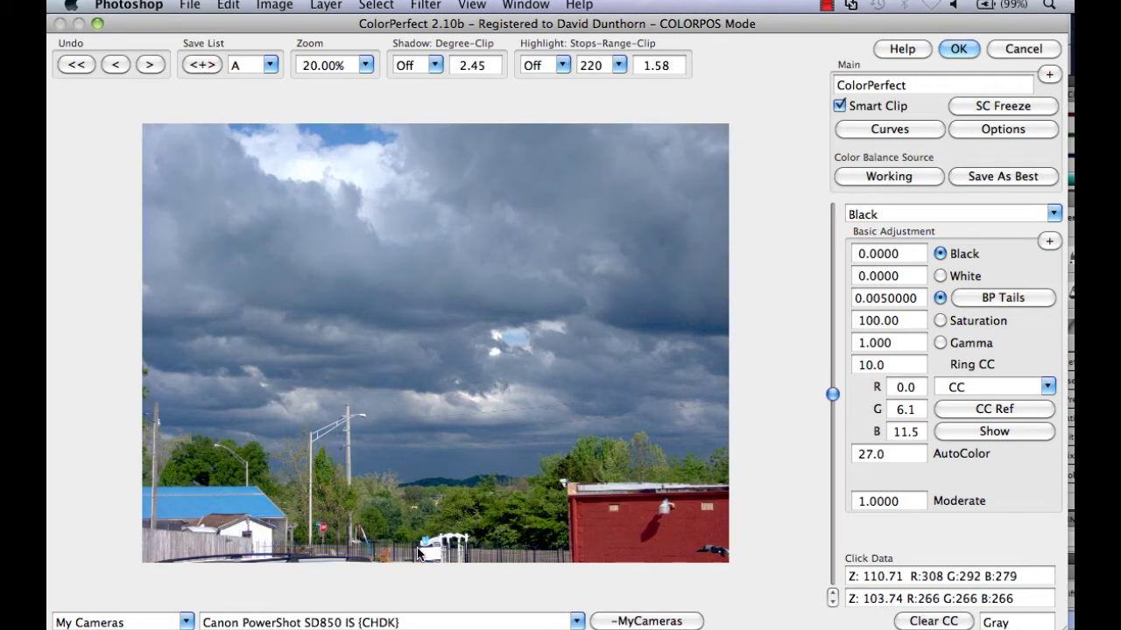
left_click(430, 558)
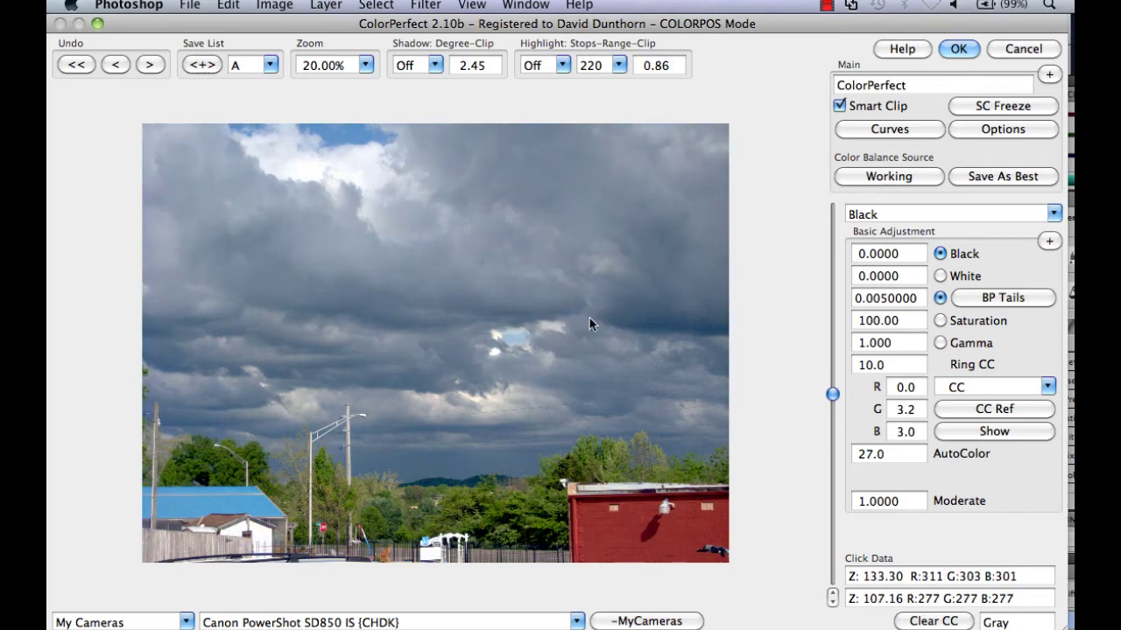
left_click(612, 305)
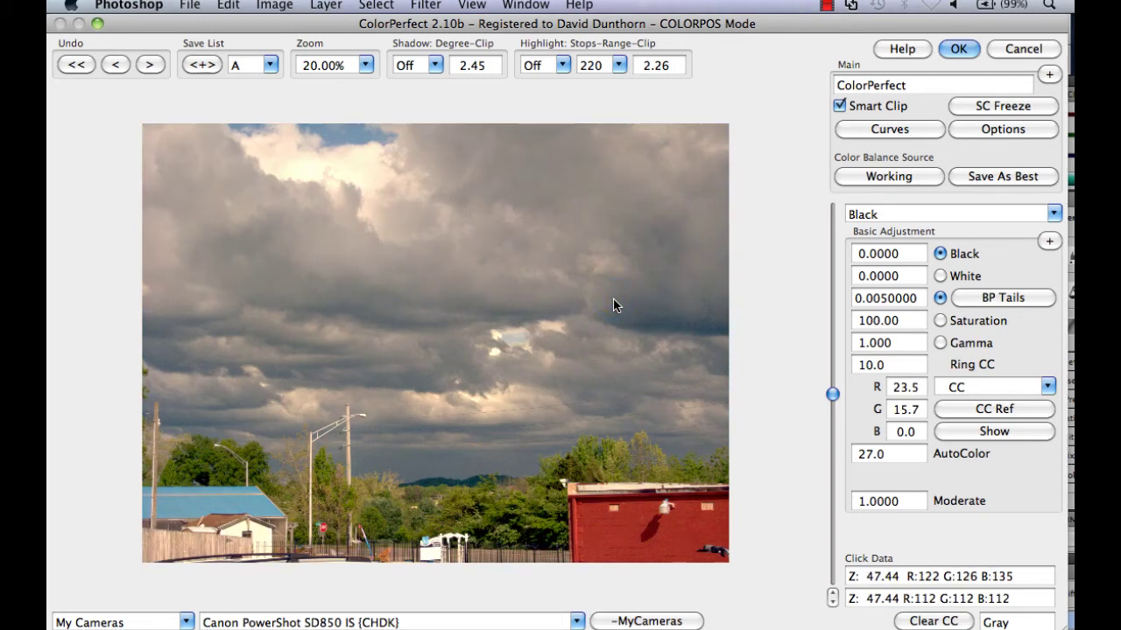
left_click(349, 459)
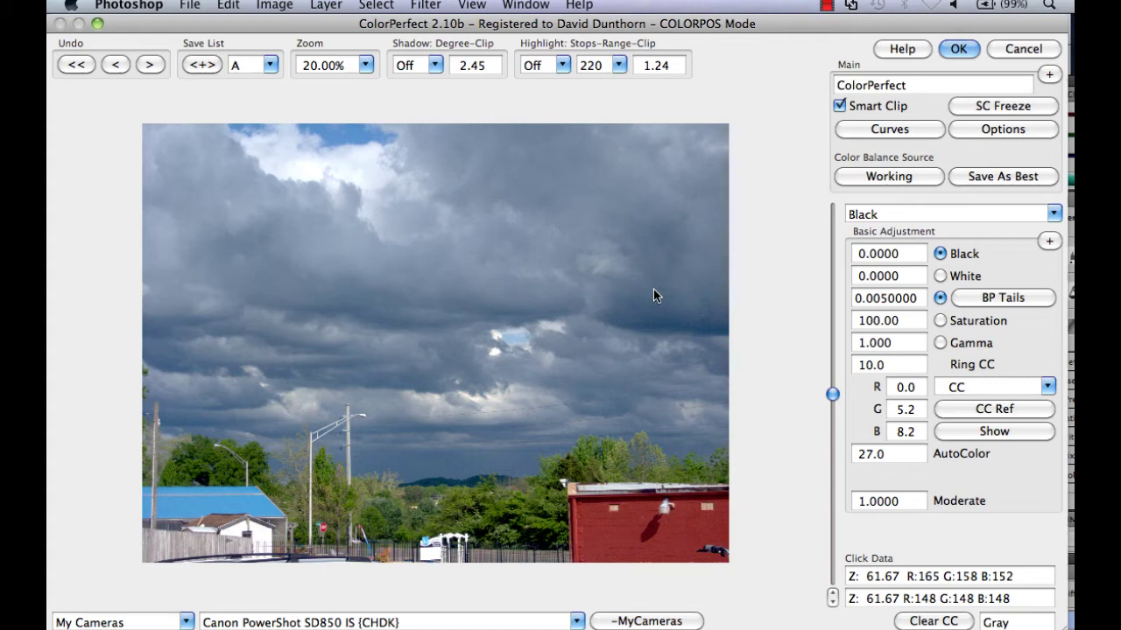
Apply the cloud correction and launch ColorPerfect on the cat photo P7270115.tiff.
left_click(950, 49)
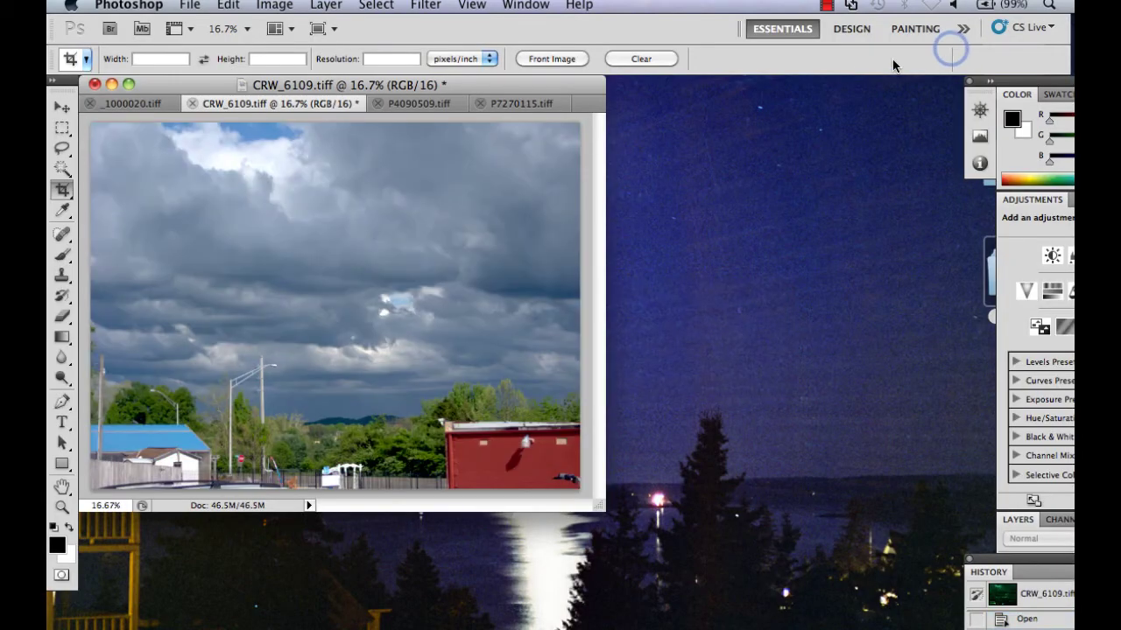
left_click(499, 105)
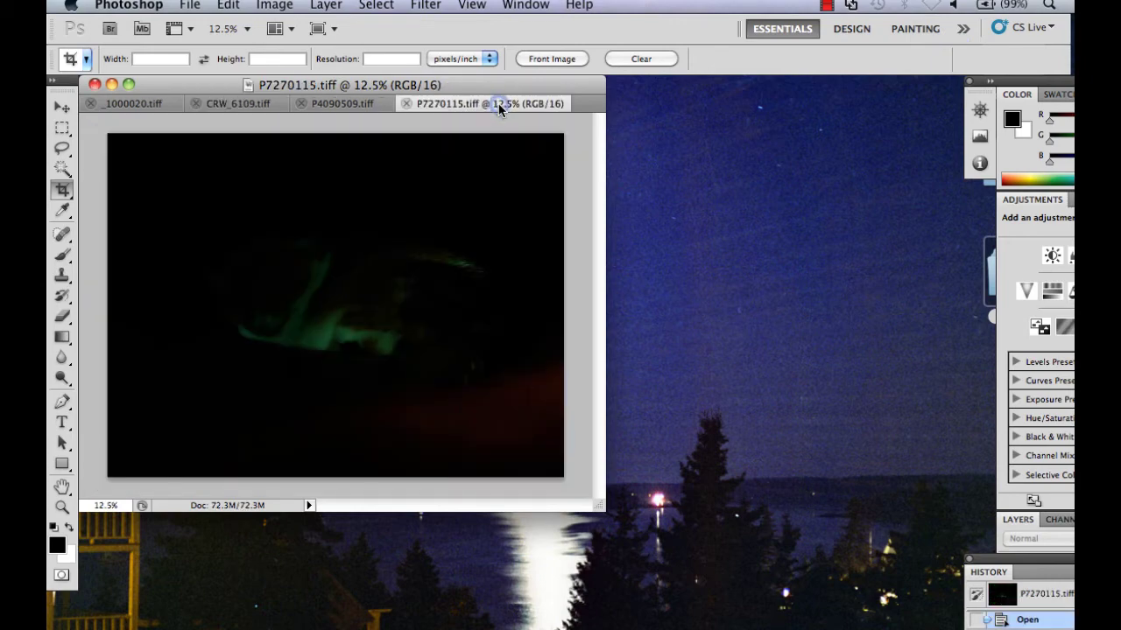
left_click(427, 7)
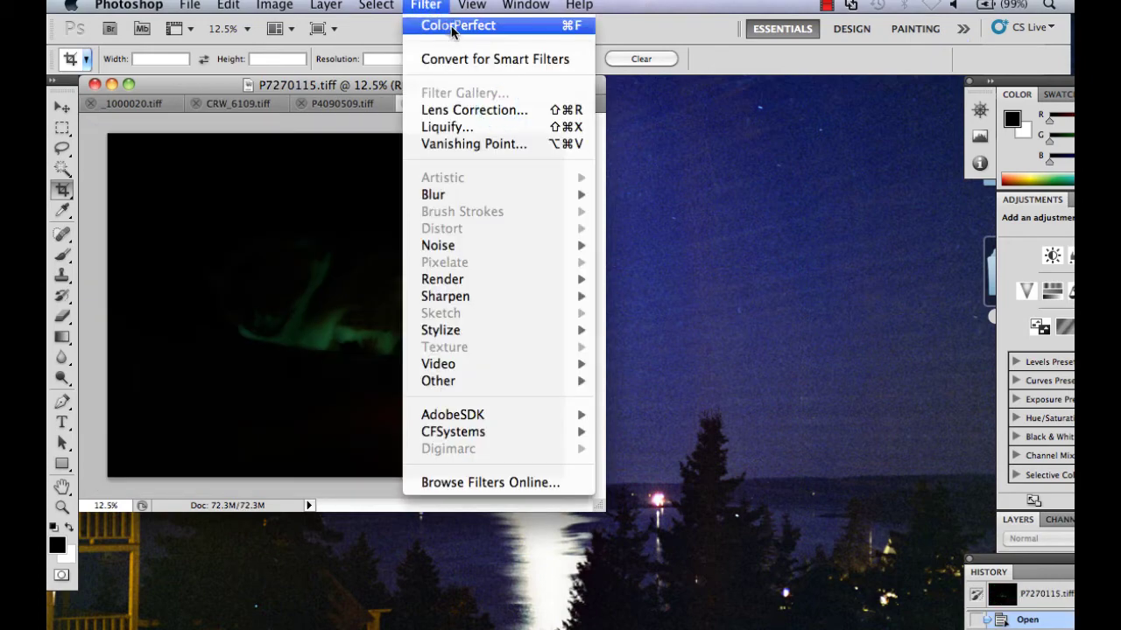
left_click(453, 26)
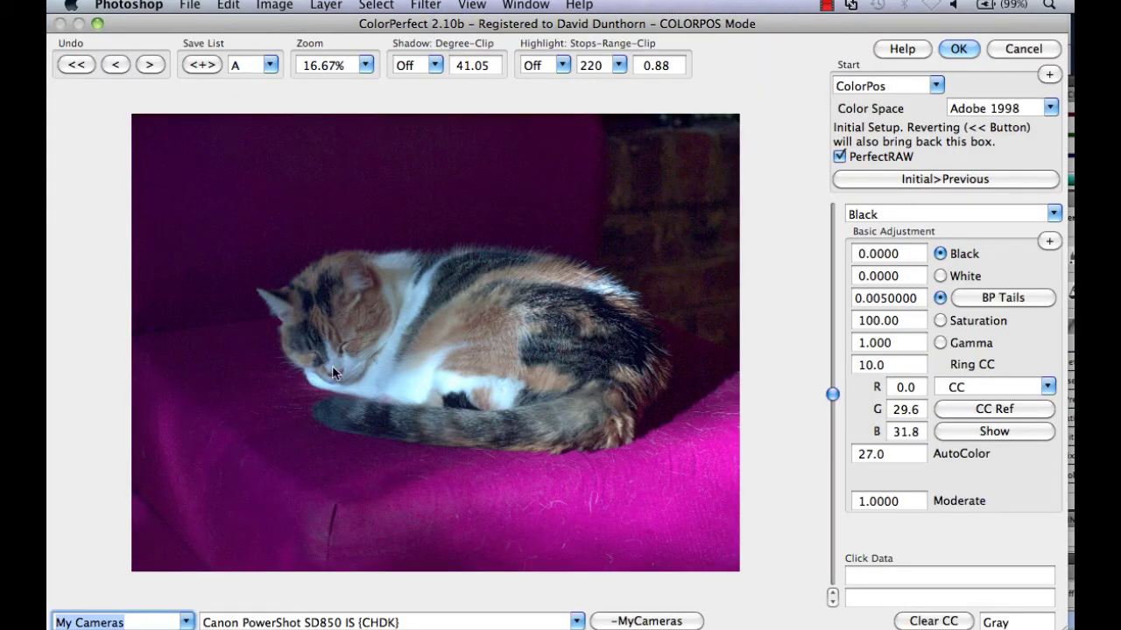
Choose the Olympus PEN E-PL1 profile and gray-balance from the cat's white fur.
left_click(577, 622)
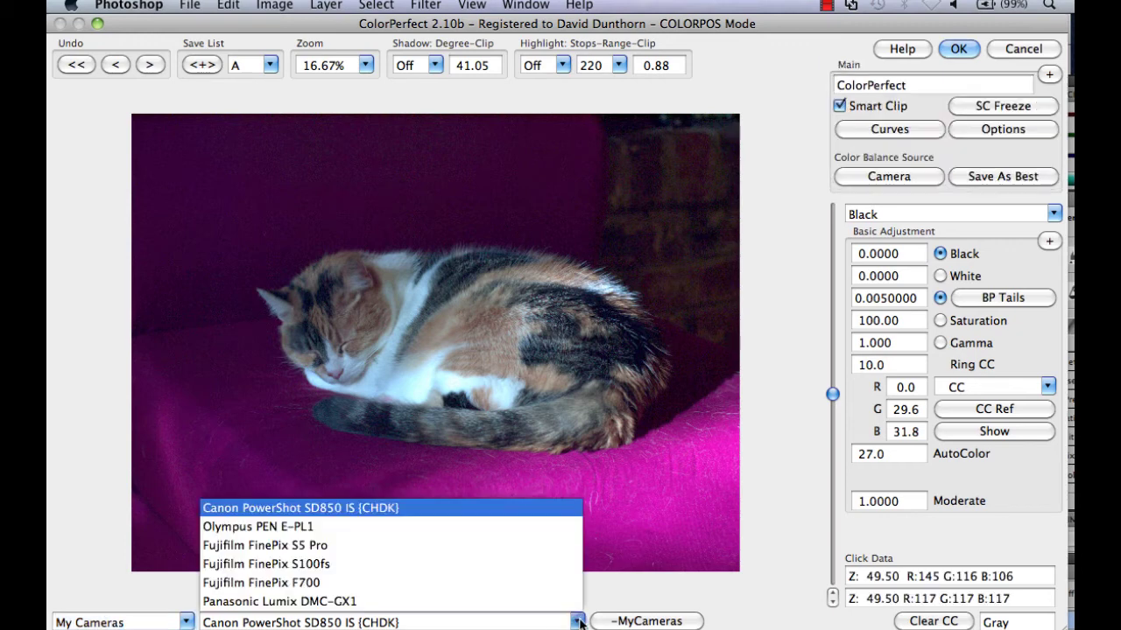
left_click(282, 526)
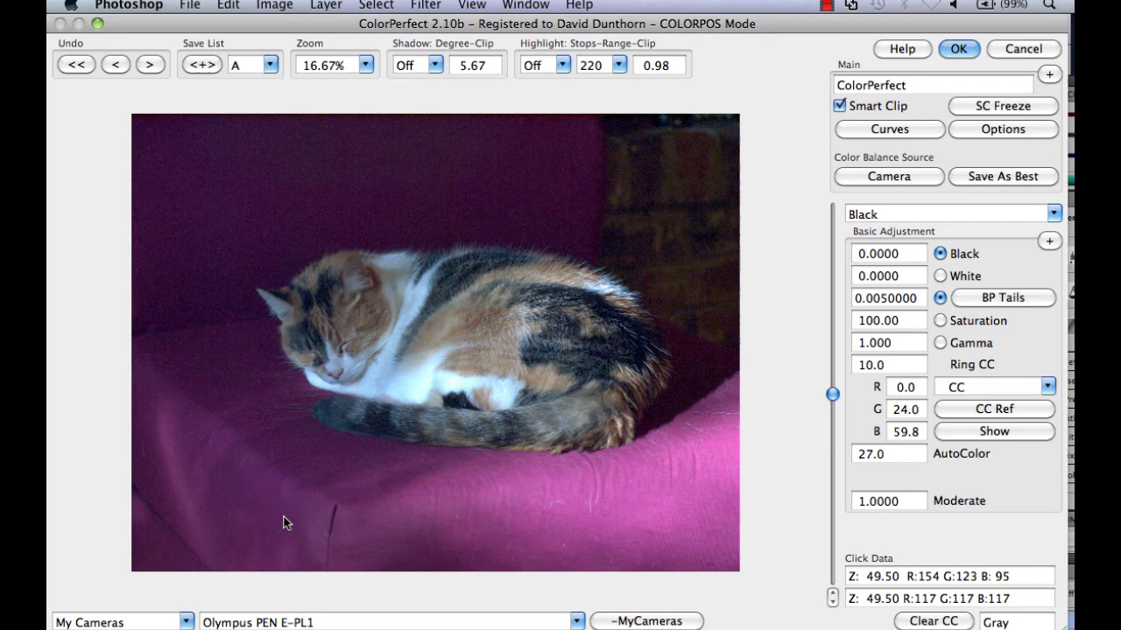
left_click(405, 306)
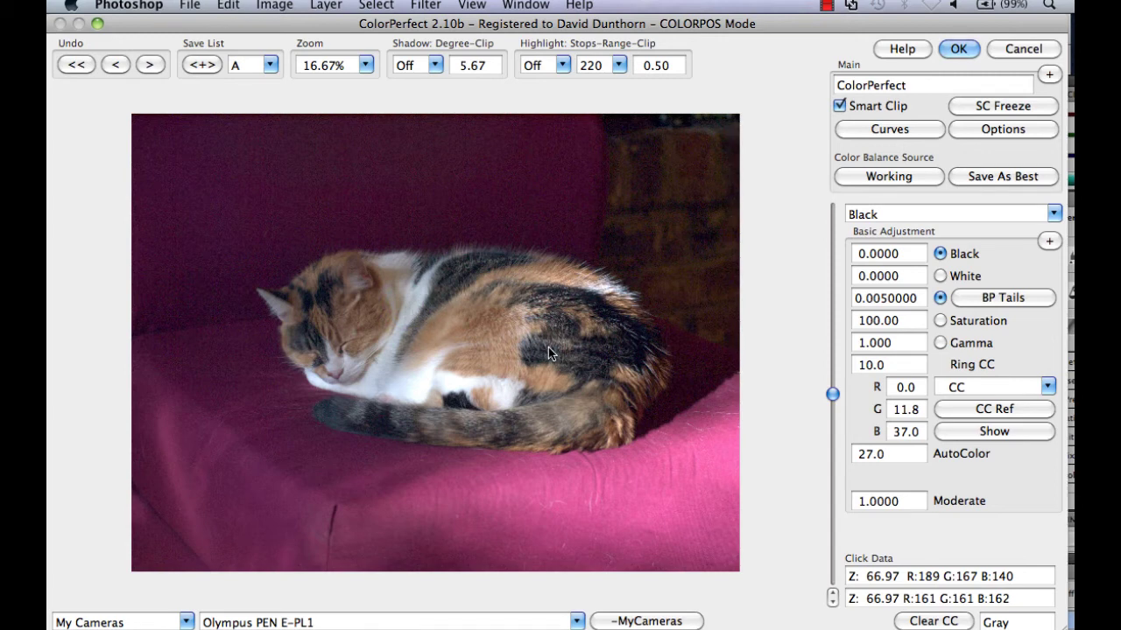
Save the current settings as set A, then set Black to -0.3877 and White to 0.0289.
left_click(204, 67)
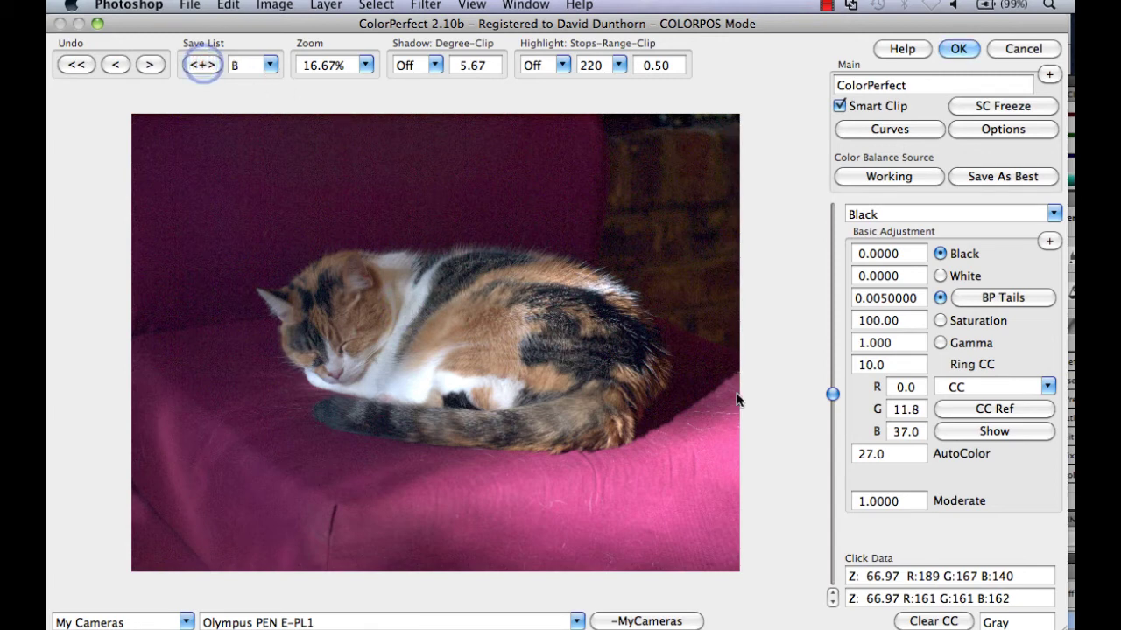
left_click(915, 254)
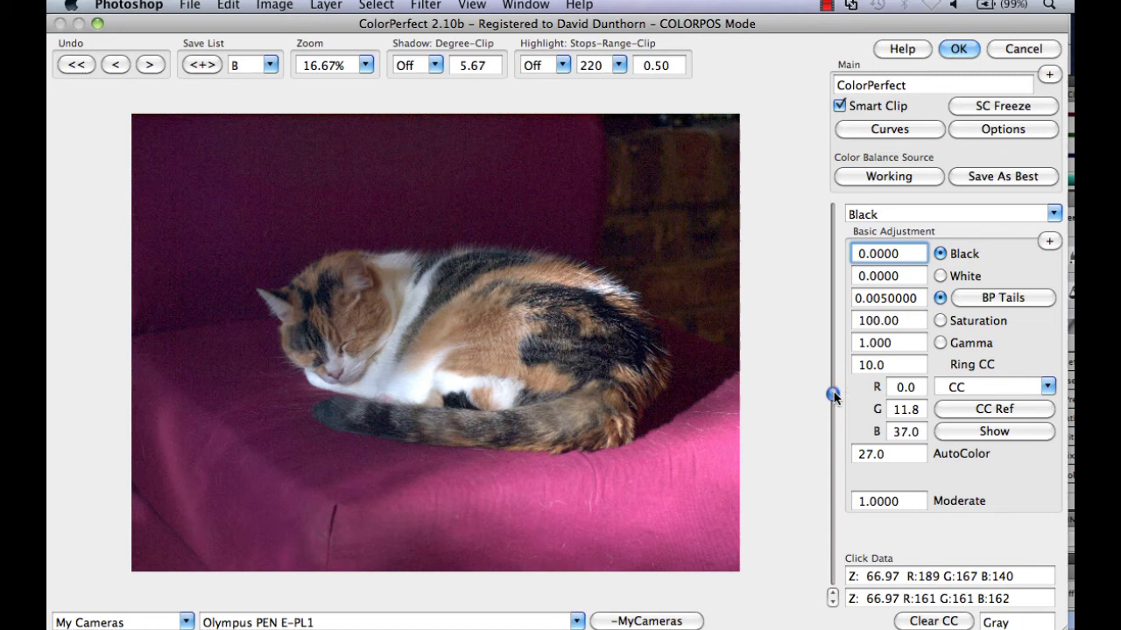
mouse_move(834, 395)
left_mouse_down()
mouse_move(846, 352)
mouse_move(835, 272)
mouse_move(824, 489)
mouse_move(835, 343)
mouse_move(833, 379)
left_mouse_up()
left_click(919, 275)
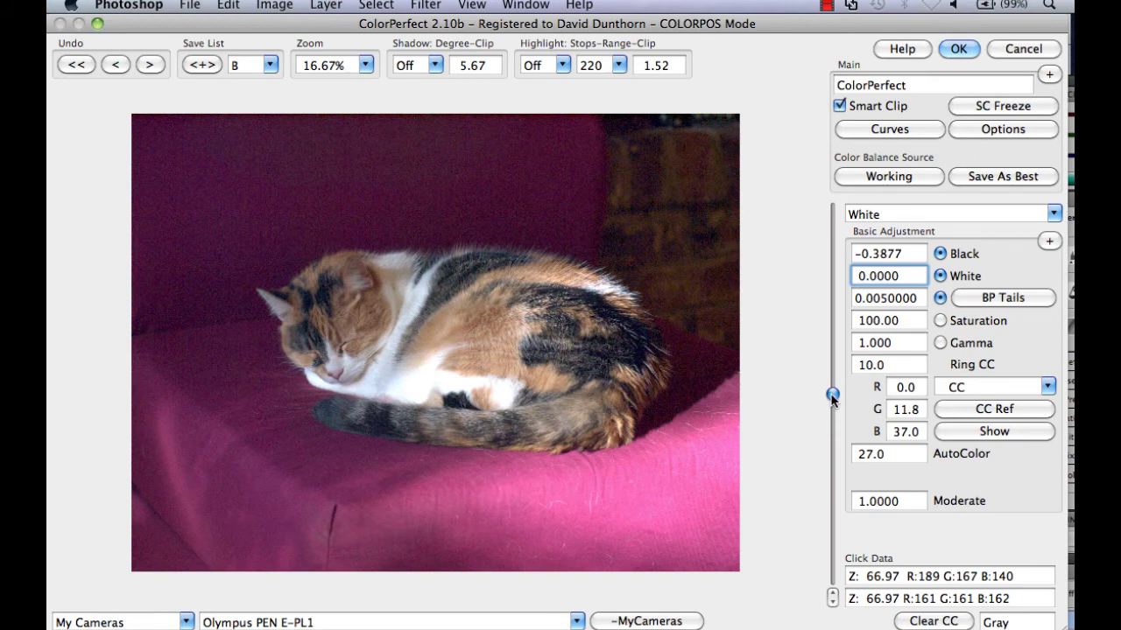
mouse_move(831, 397)
left_mouse_down()
mouse_move(850, 336)
mouse_move(822, 438)
mouse_move(828, 394)
left_mouse_up()
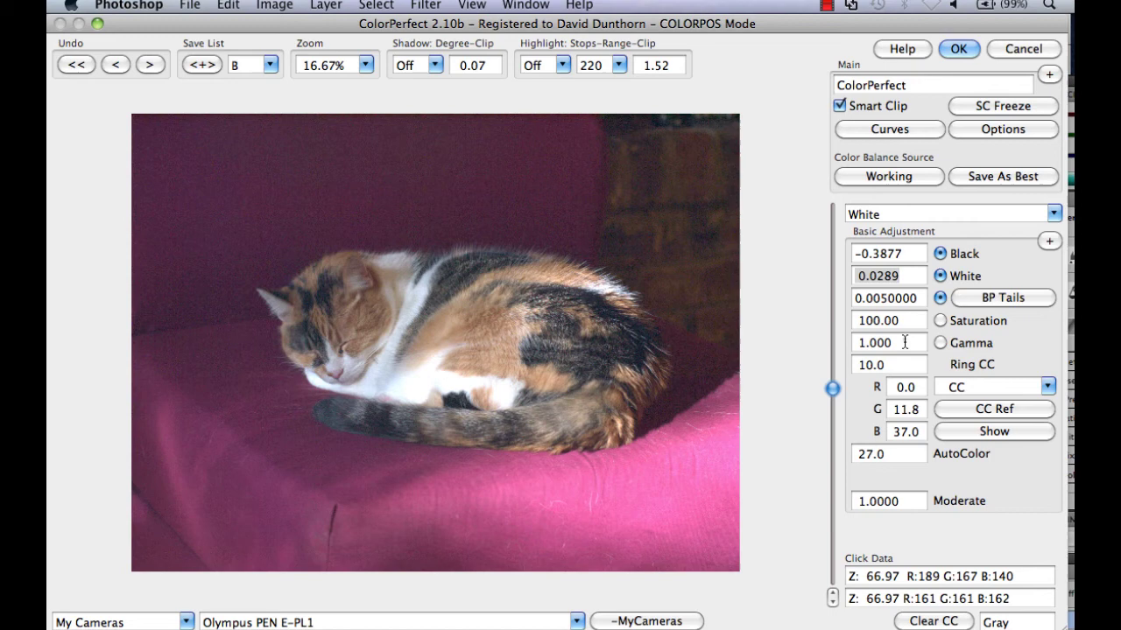
Try adjusting the cat photo's gamma and colour saturation with the slider.
left_click(905, 343)
mouse_move(831, 388)
left_mouse_down()
mouse_move(835, 357)
mouse_move(831, 382)
left_mouse_up()
left_click(916, 320)
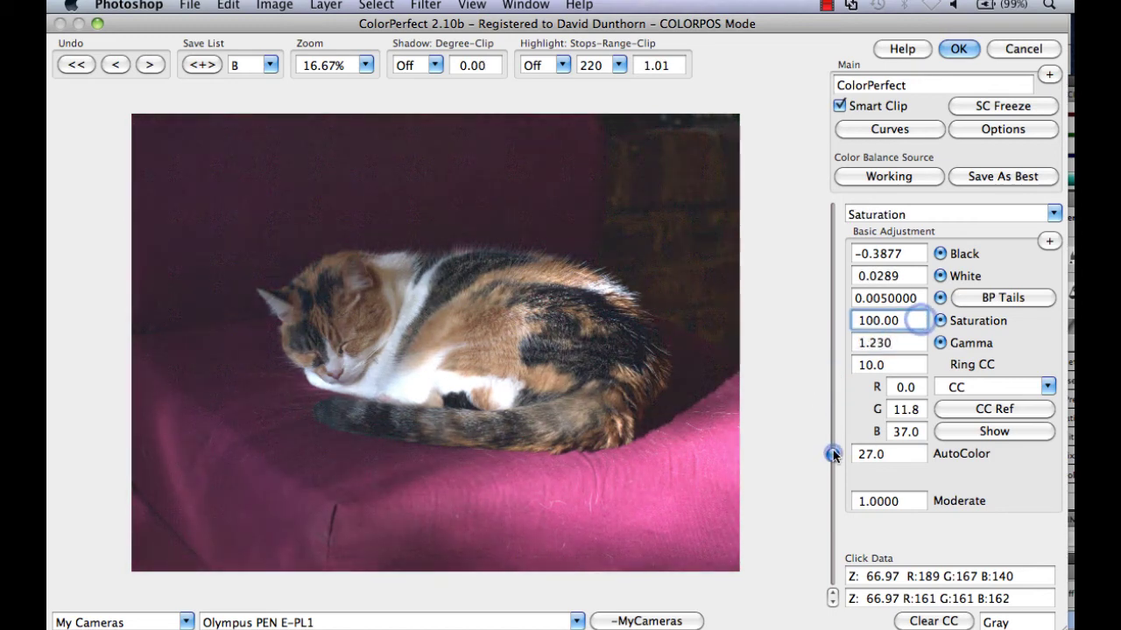
mouse_move(832, 455)
left_mouse_down()
mouse_move(832, 354)
mouse_move(800, 586)
left_mouse_up()
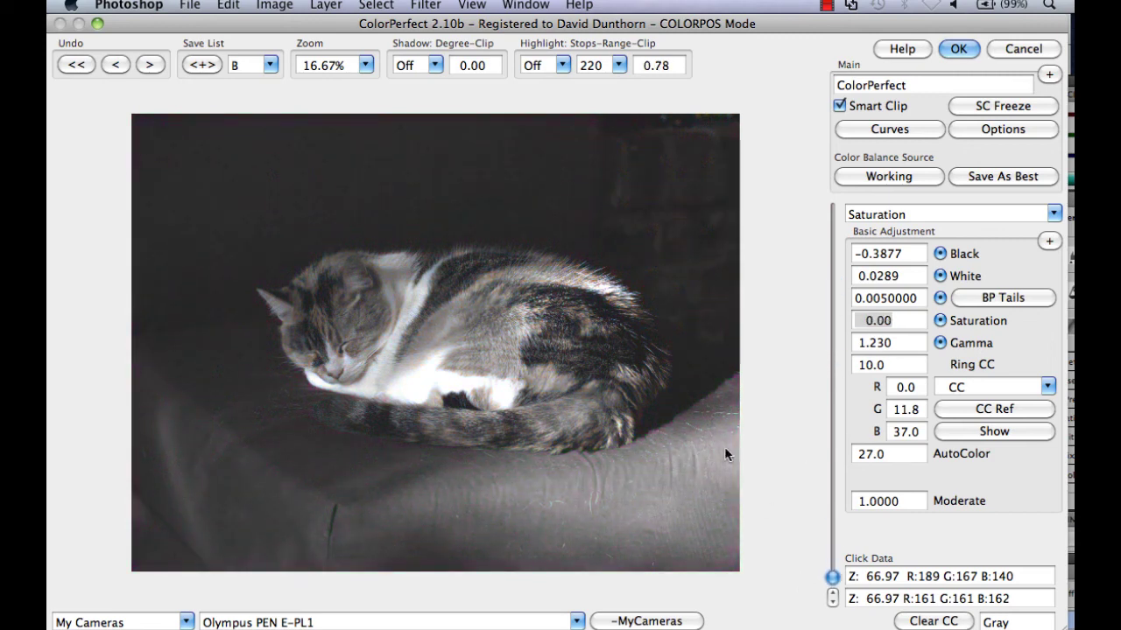
Restore saved setting set A and lower the white level to -0.0387.
left_click(271, 65)
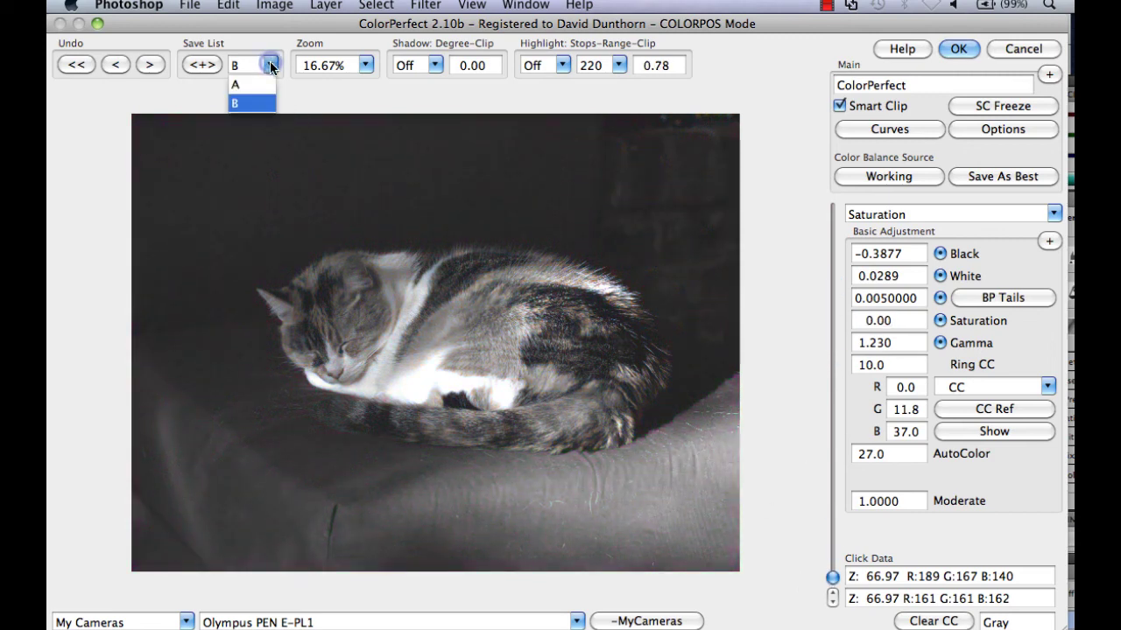
left_click(246, 84)
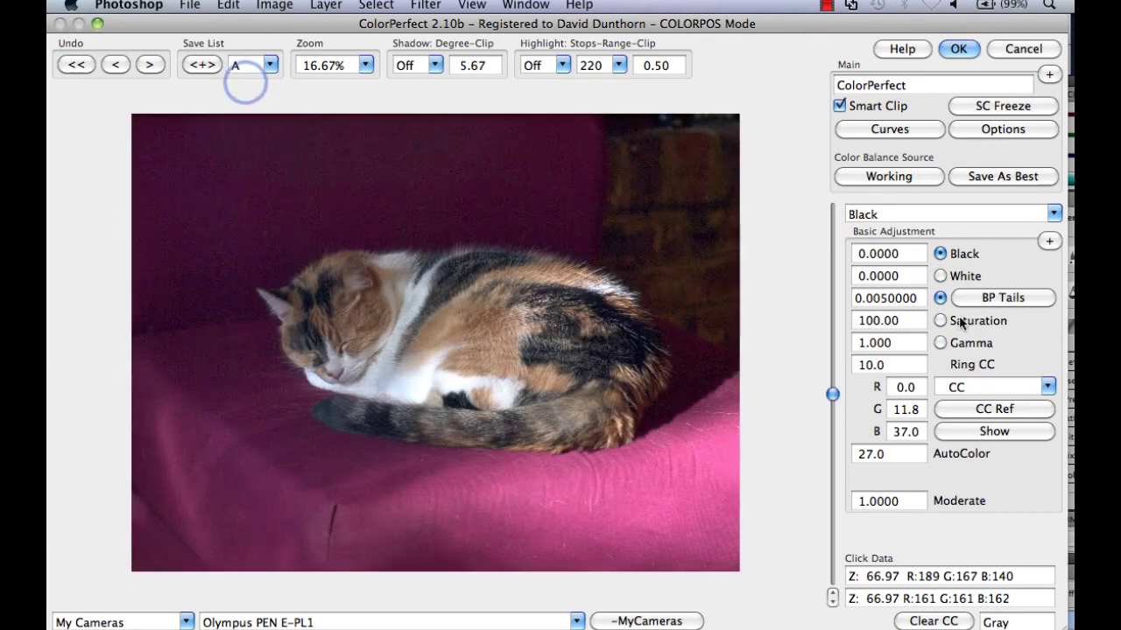
left_click(916, 277)
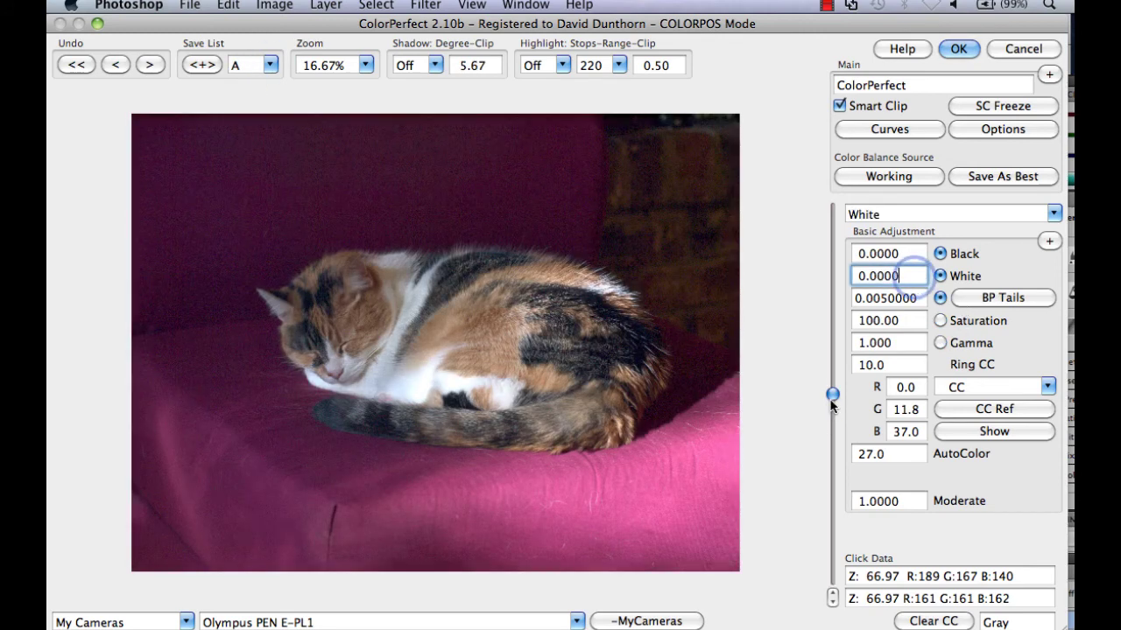
left_click_drag(833, 398, 832, 401)
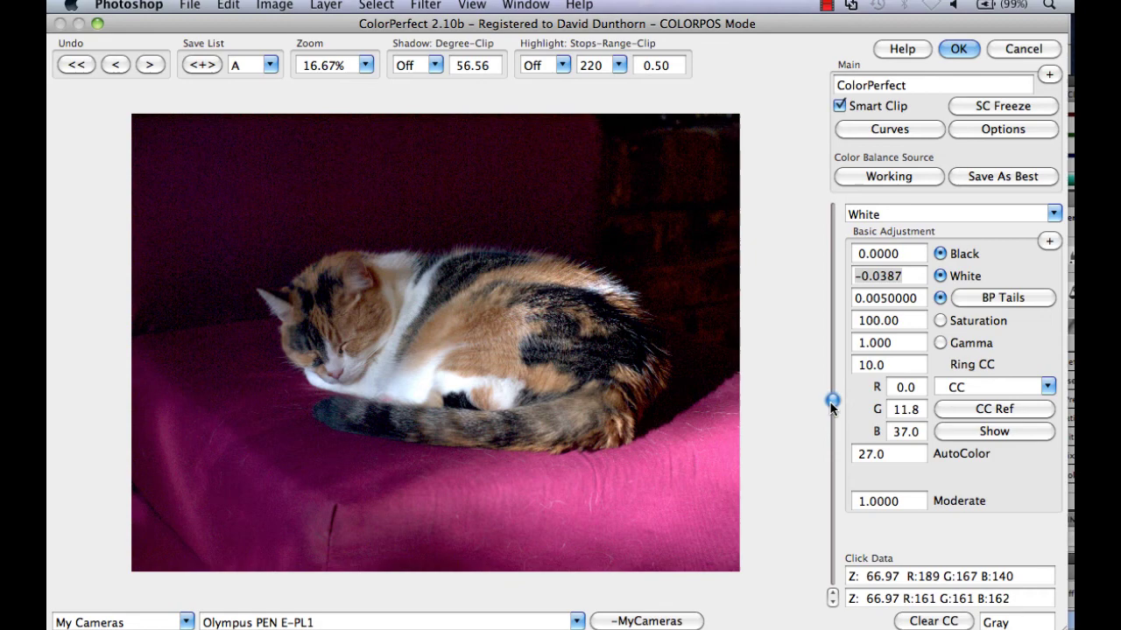
left_click(913, 275)
left_click(905, 48)
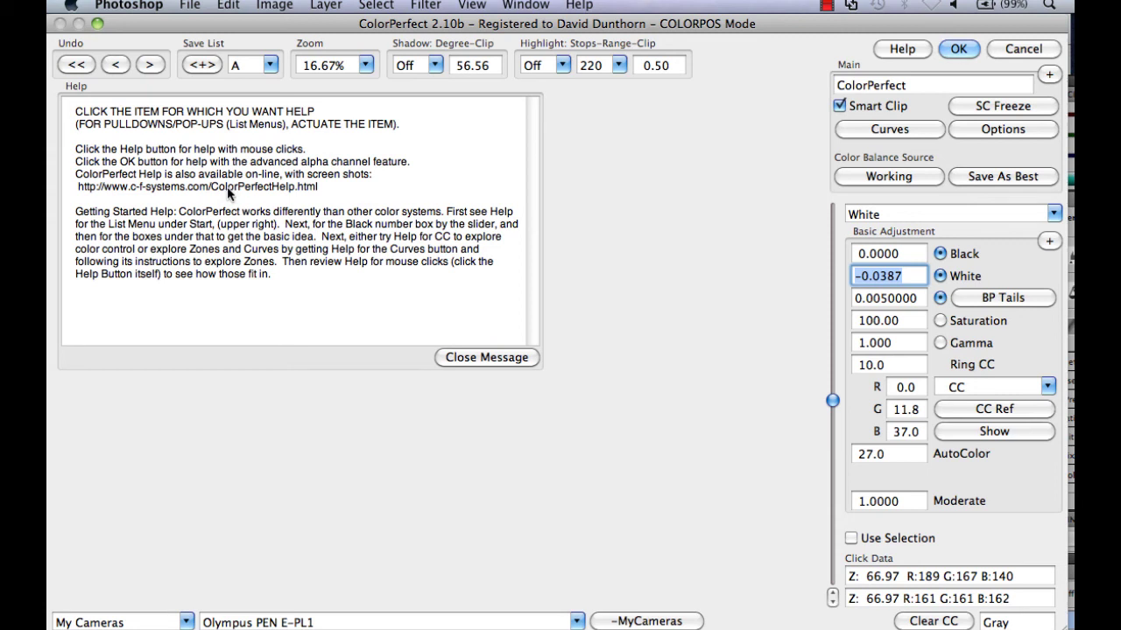
left_click(918, 253)
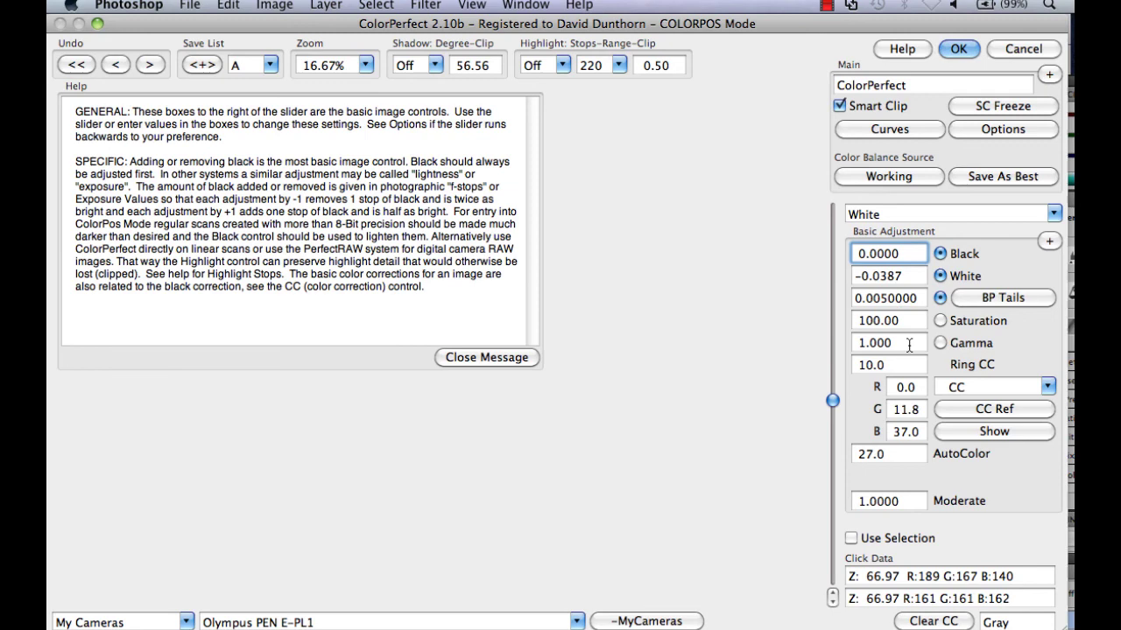
left_click(911, 390)
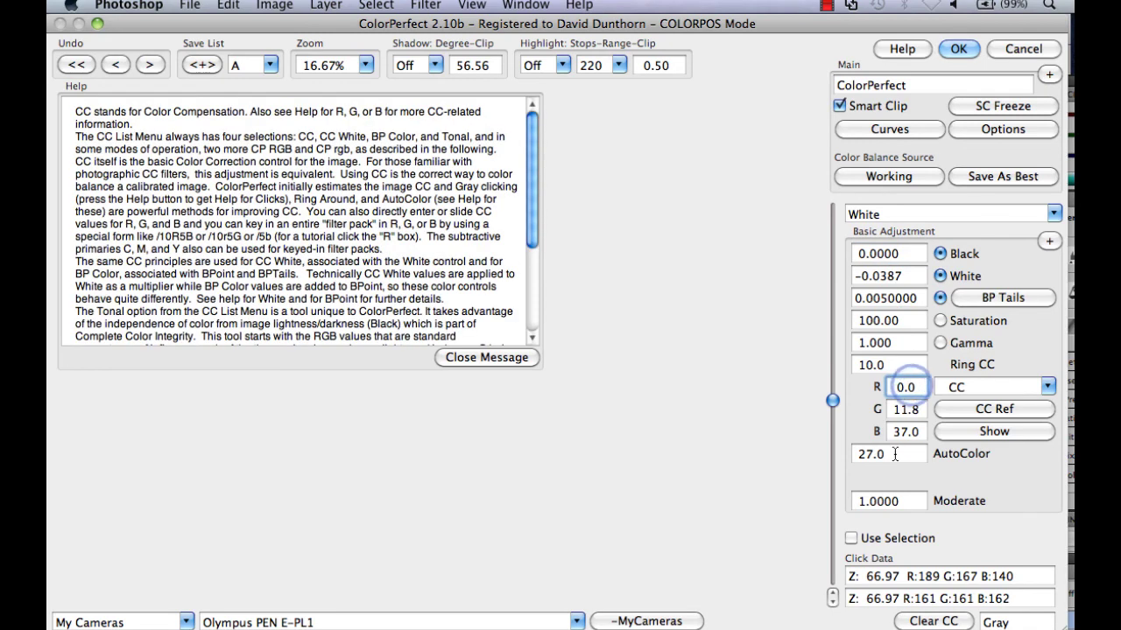
left_click(894, 453)
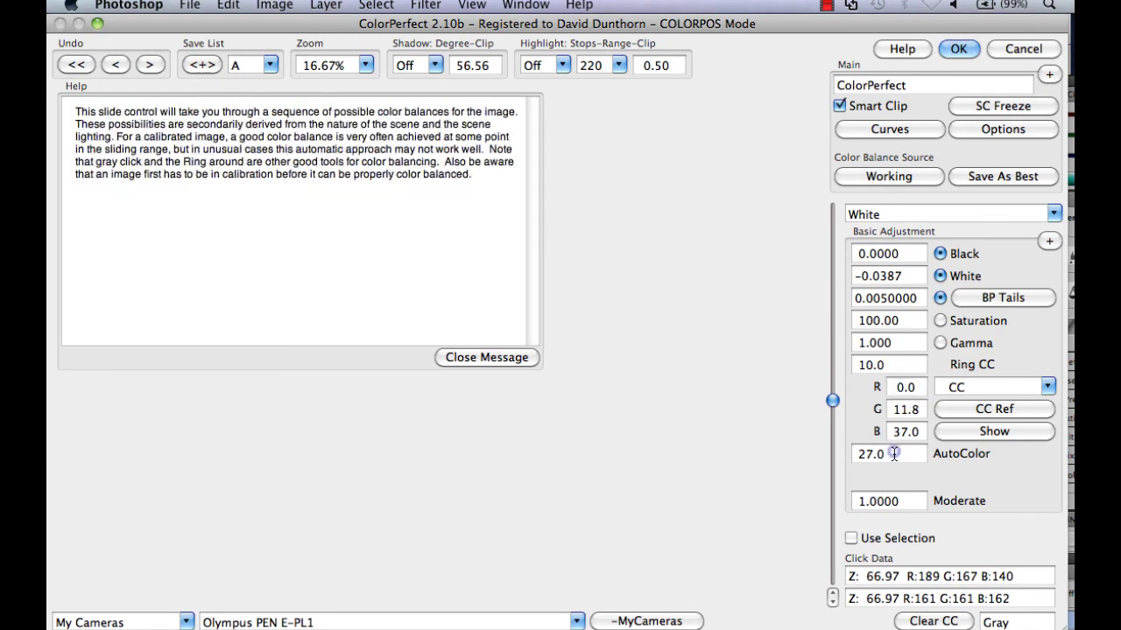
left_click(495, 359)
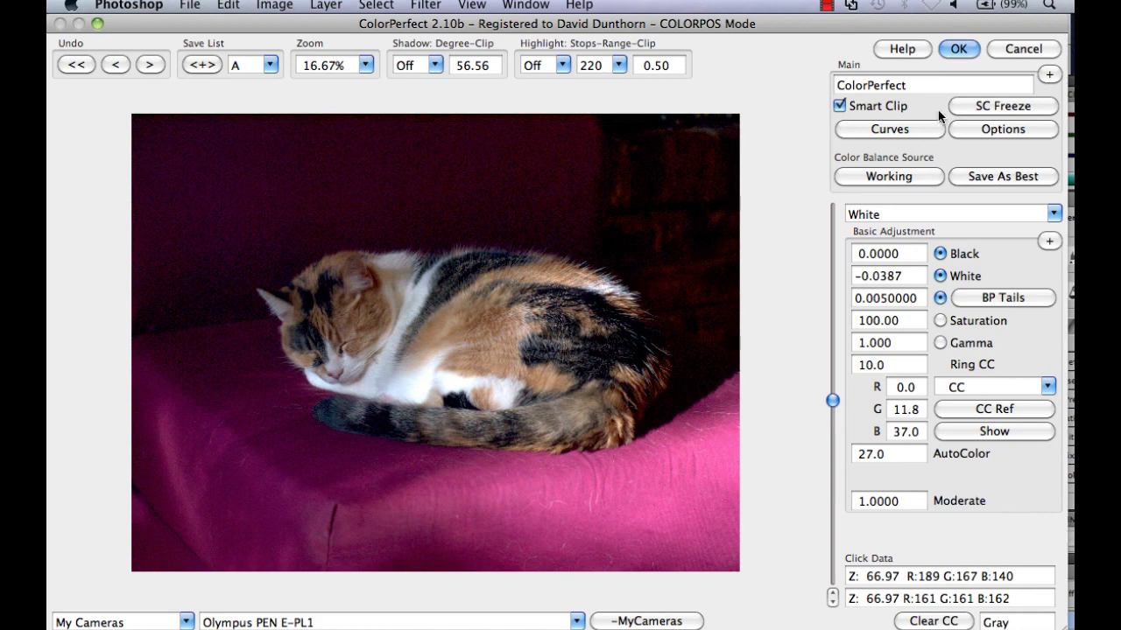
Confirm the ColorPerfect correction on the cat photo and bring P4090509.tiff to the front.
left_click(953, 48)
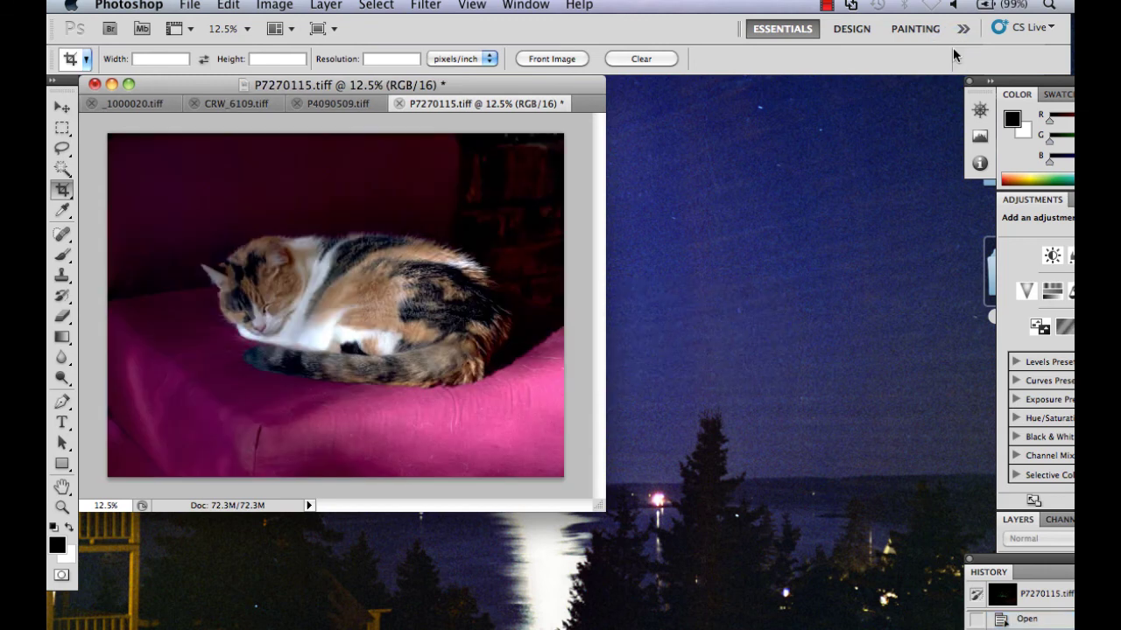
left_click(339, 105)
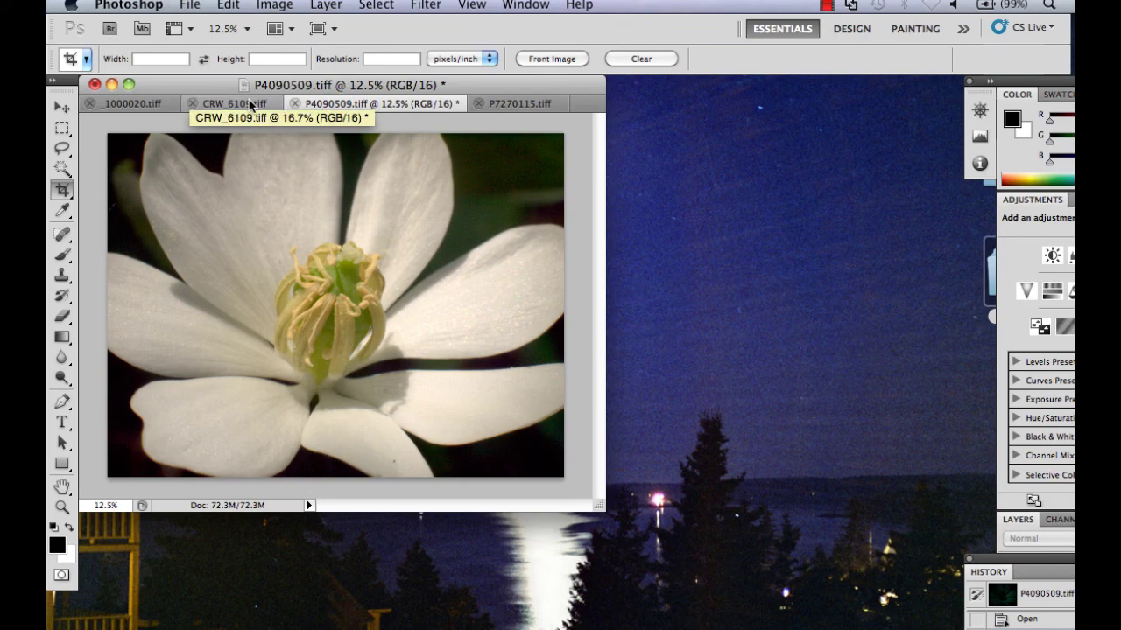